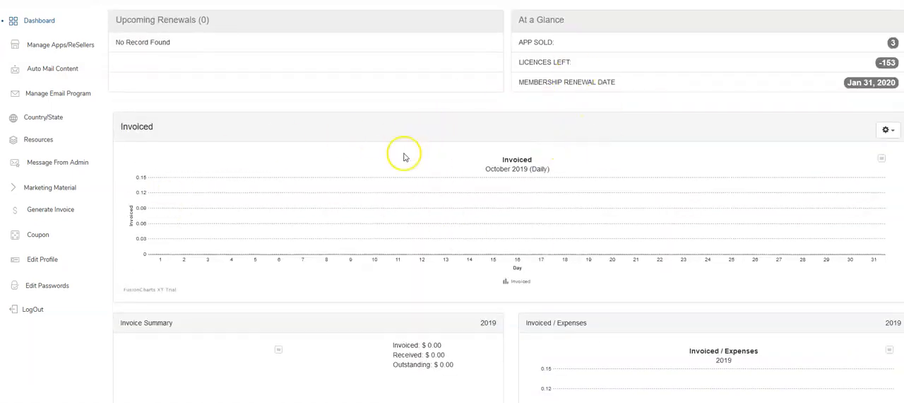
Open the invoicing settings and remove the FlexFlow logo image from the Mail Send Invoice template
scroll(686, 162, down, 3)
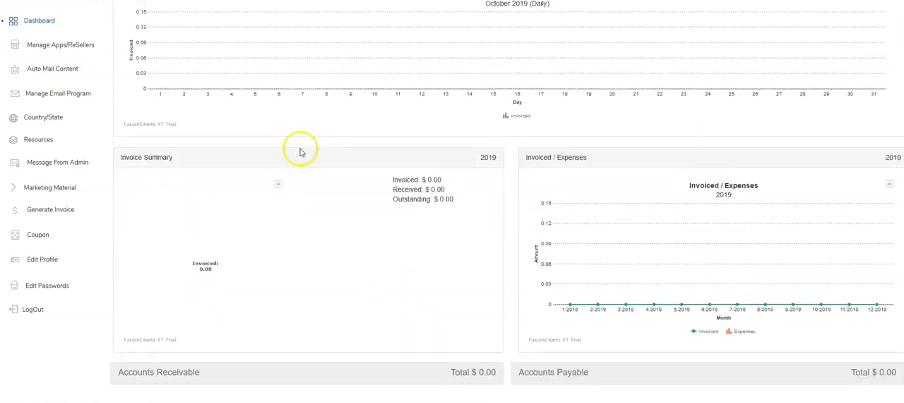
click(53, 212)
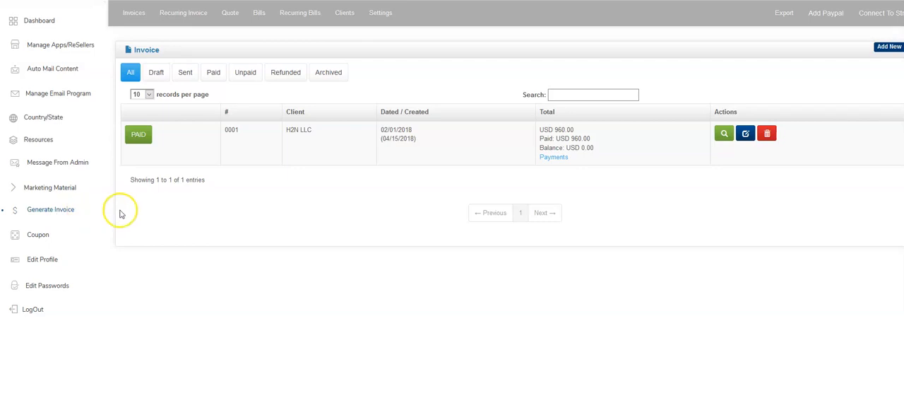
click(375, 16)
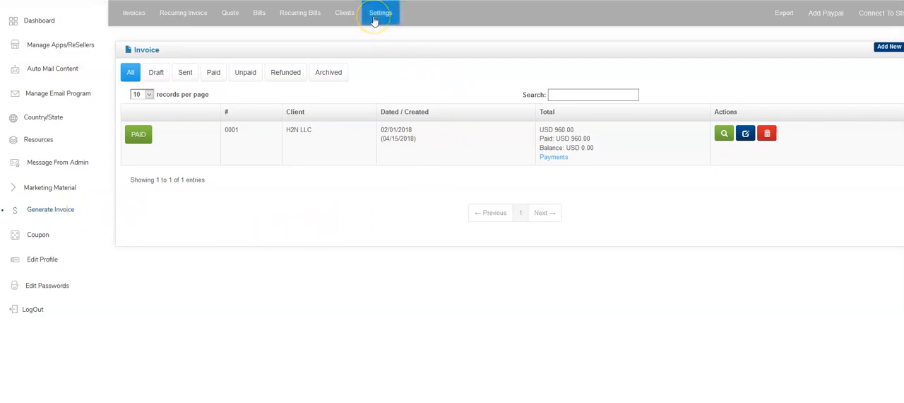
scroll(357, 283, down, 3)
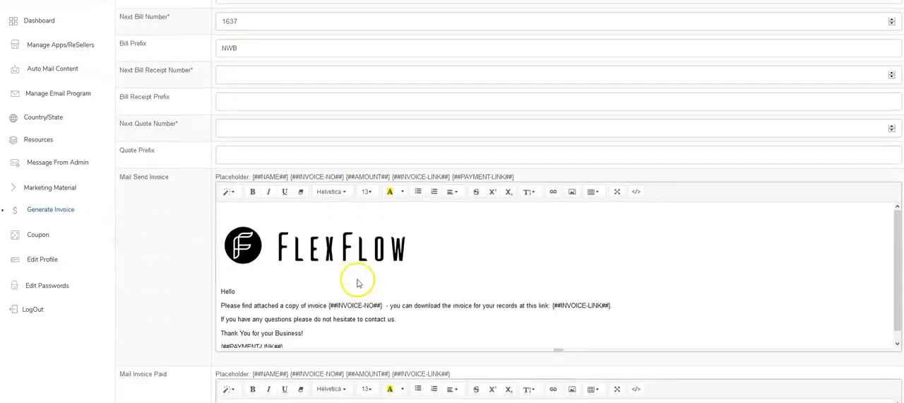
click(366, 244)
click(351, 286)
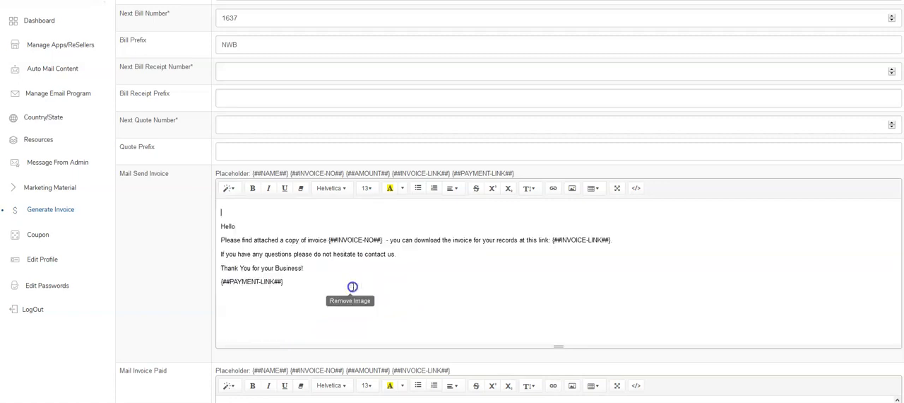
Review the invoice, receipt, bill and quote number and prefix fields and the mail templates in the invoicing settings
scroll(357, 268, down, 2)
scroll(313, 240, up, 5)
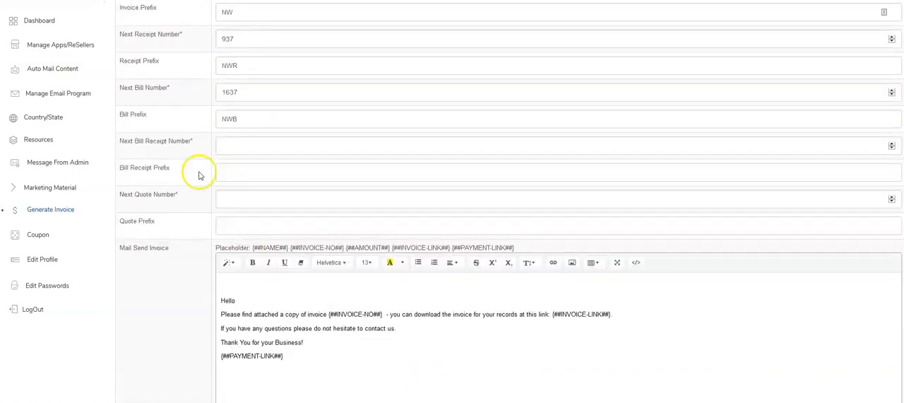
scroll(308, 284, down, 2)
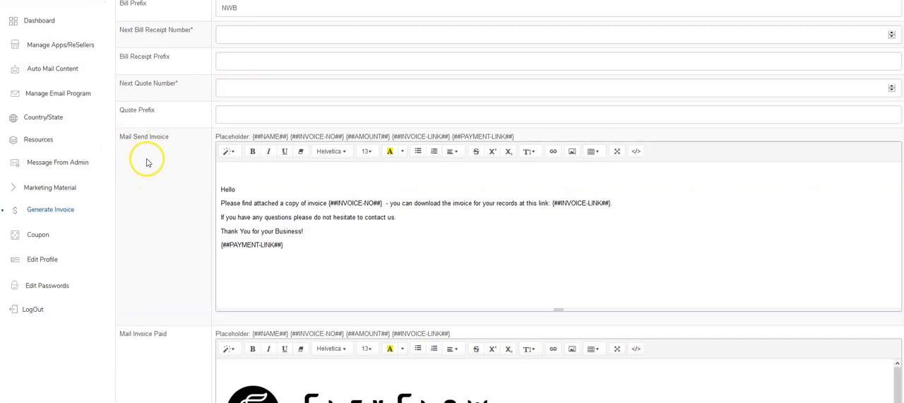
scroll(156, 173, down, 1)
scroll(162, 178, down, 4)
scroll(194, 258, up, 8)
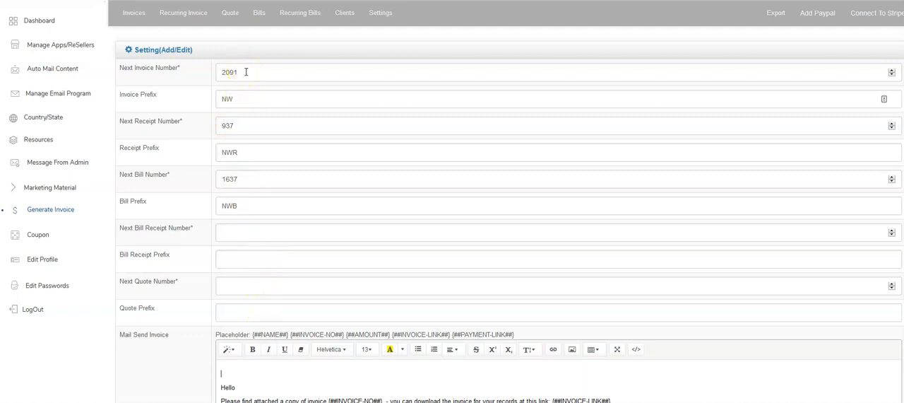
scroll(384, 101, down, 3)
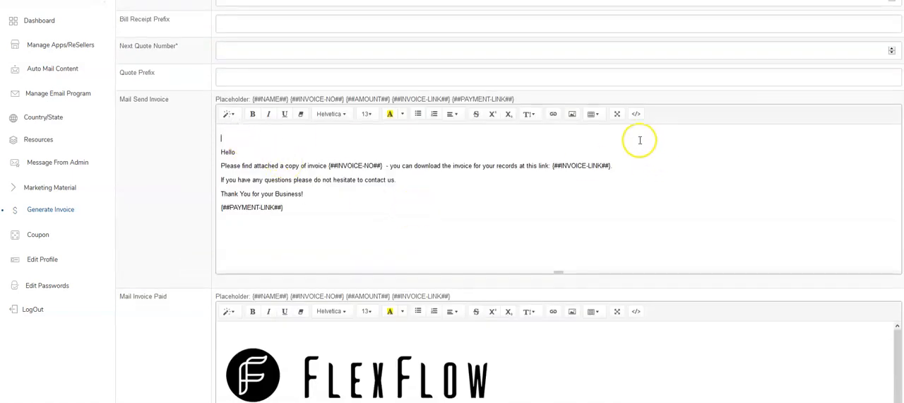
Start inserting a picture in the Mail Send Invoice template and copy the direct link of NLogo.jpg from its Postimages page
click(571, 116)
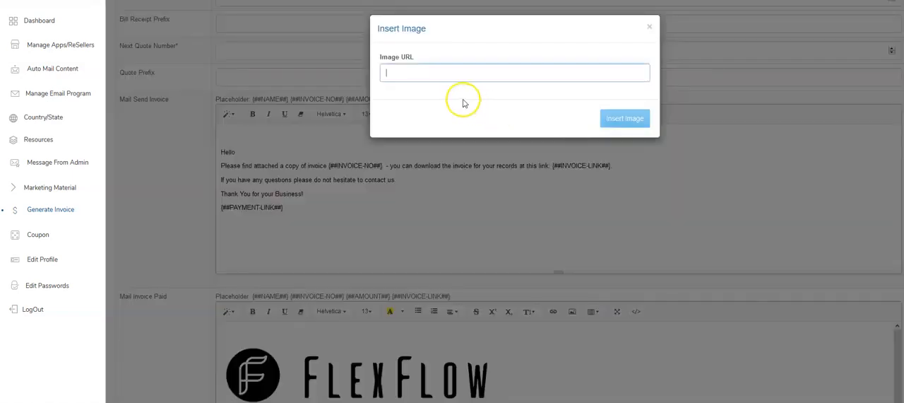
click(647, 28)
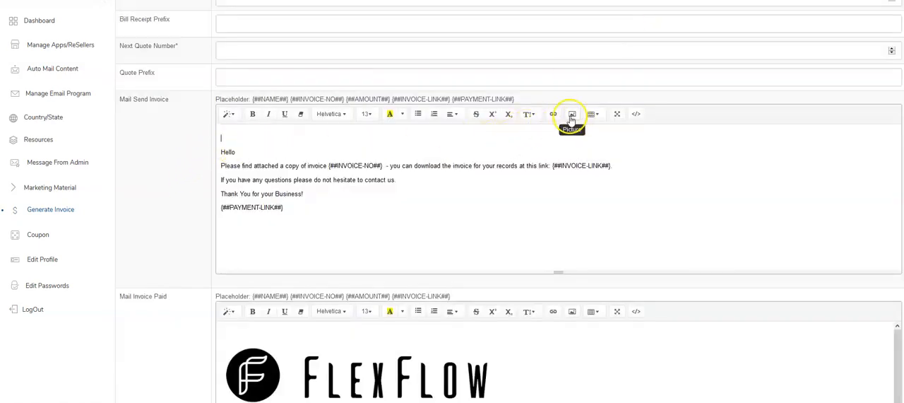
click(572, 117)
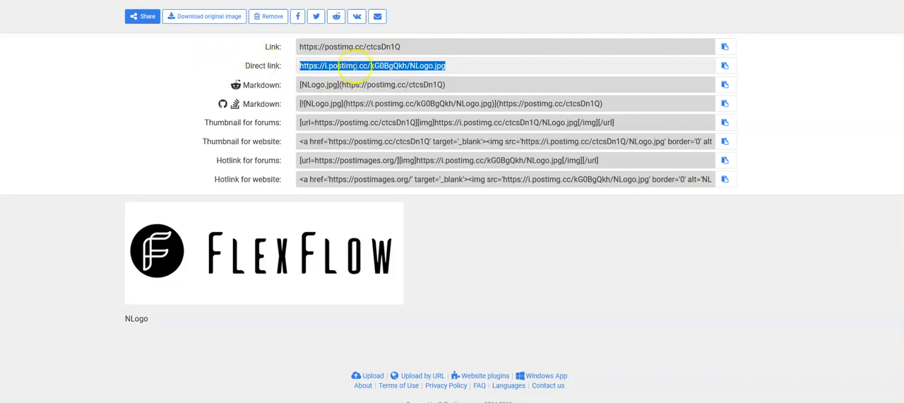
right_click(354, 61)
click(377, 160)
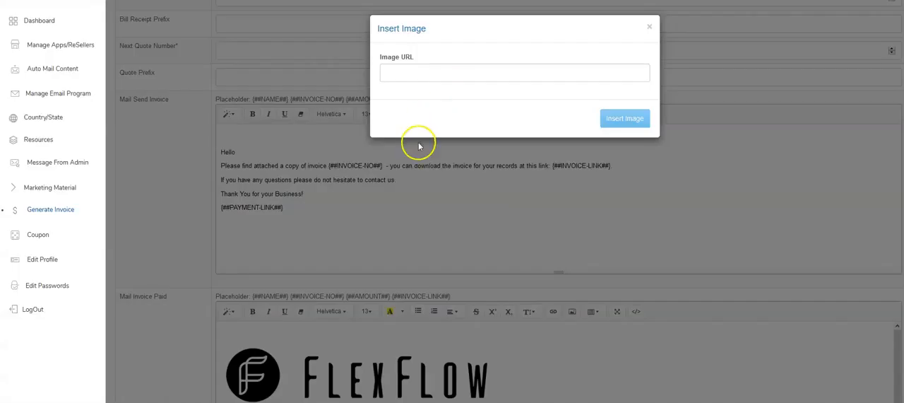
click(417, 75)
right_click(417, 75)
click(446, 119)
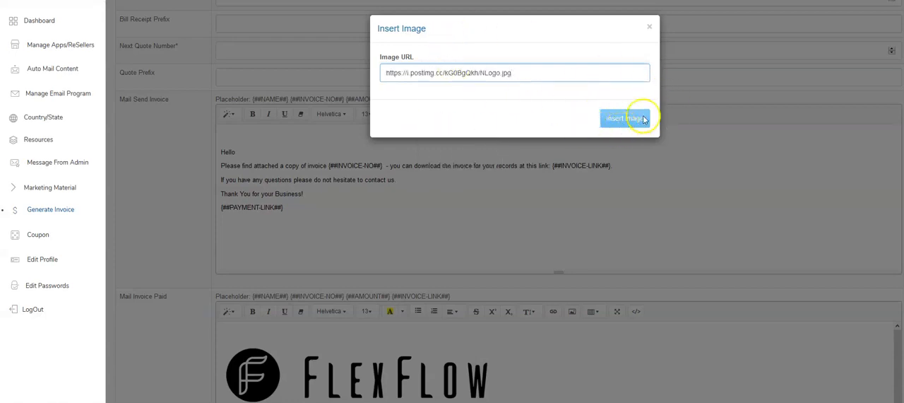
click(622, 121)
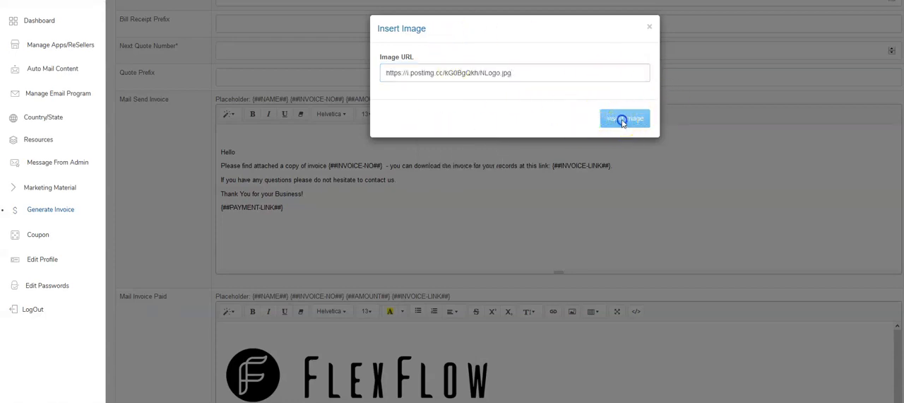
click(534, 74)
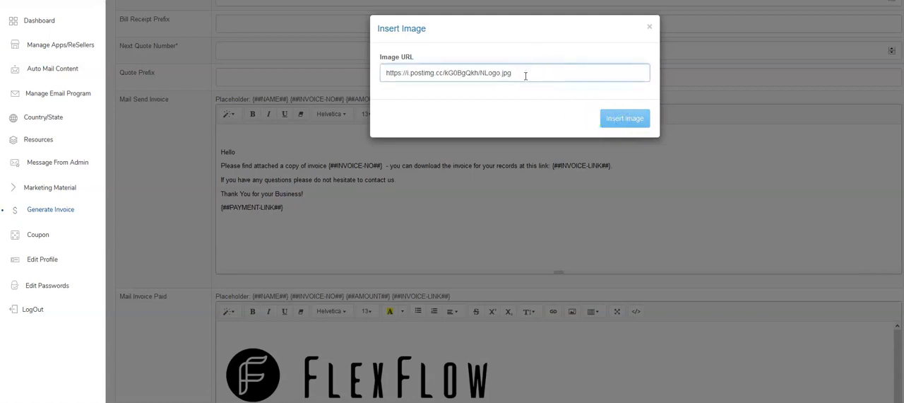
click(606, 119)
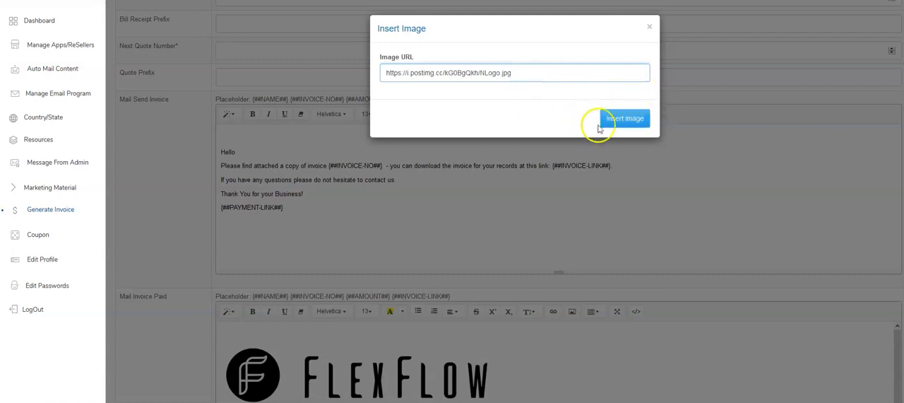
click(611, 125)
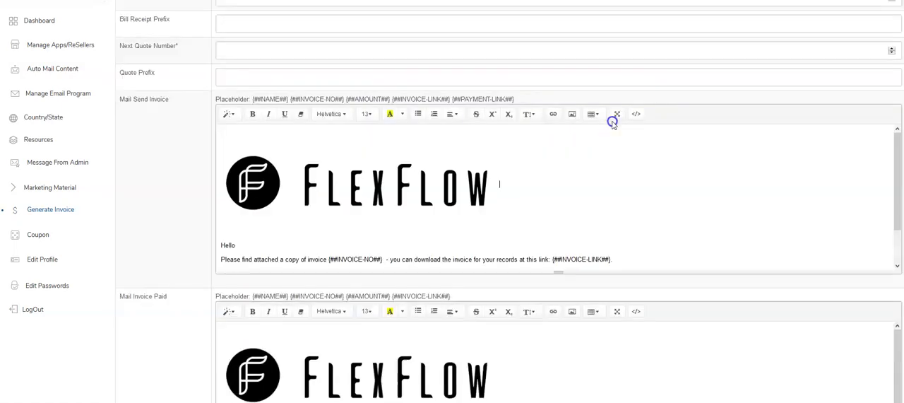
Examine the message text and placeholders beneath the logo in the Mail Send Invoice template
click(357, 198)
click(553, 187)
scroll(556, 189, down, 1)
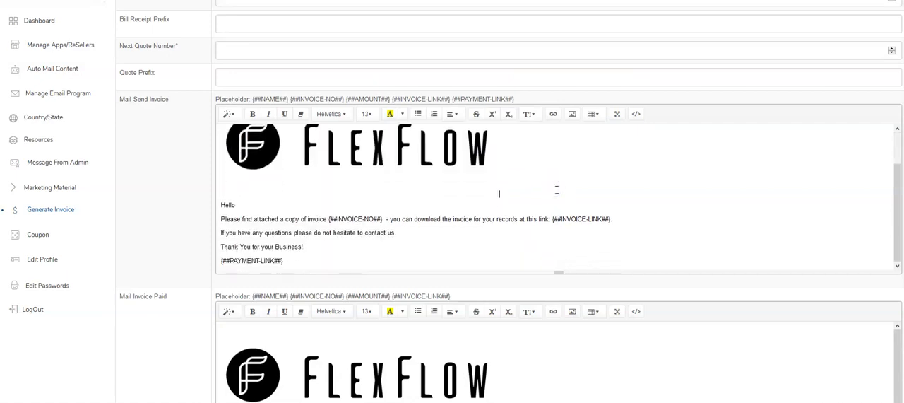
scroll(261, 227, down, 1)
drag(221, 167, 300, 220)
click(329, 223)
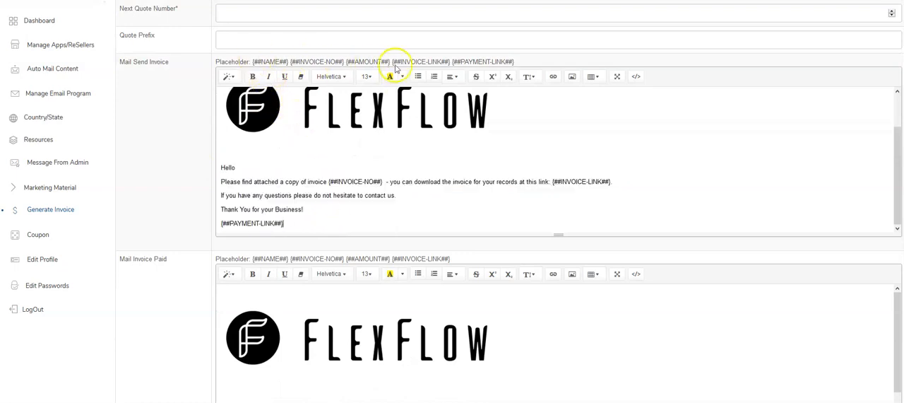
Review the Mail Invoice Paid, Mail Receipt and Mail Quote templates, the mail sender fields and the date format setting
scroll(313, 283, down, 2)
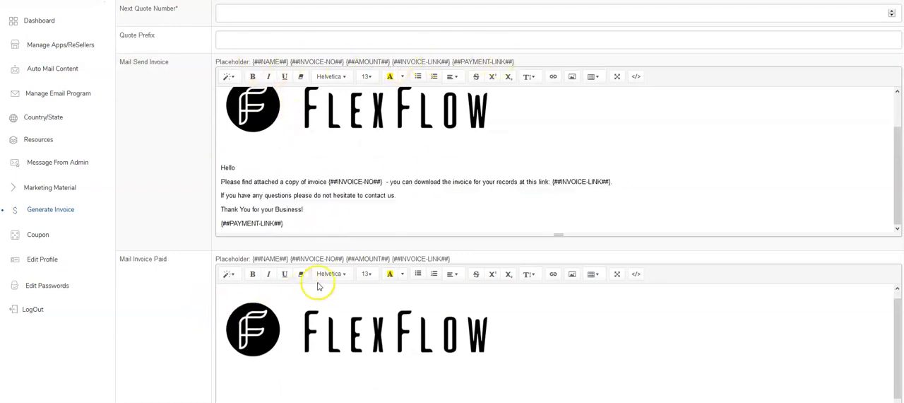
scroll(328, 283, down, 1)
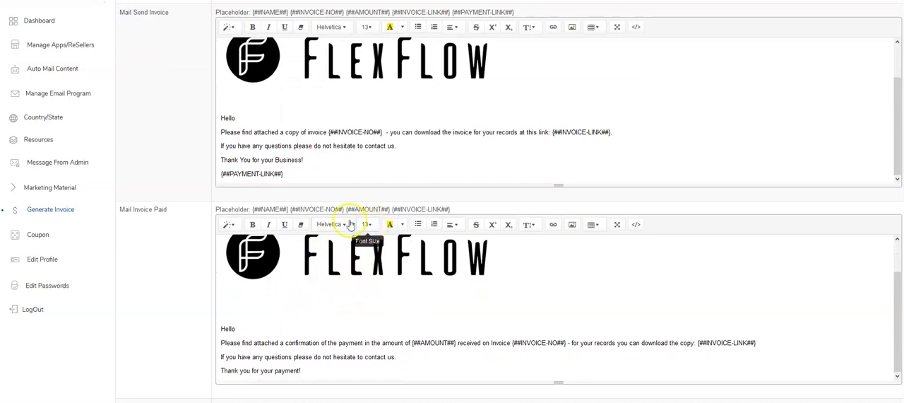
scroll(424, 307, up, 3)
scroll(430, 208, down, 2)
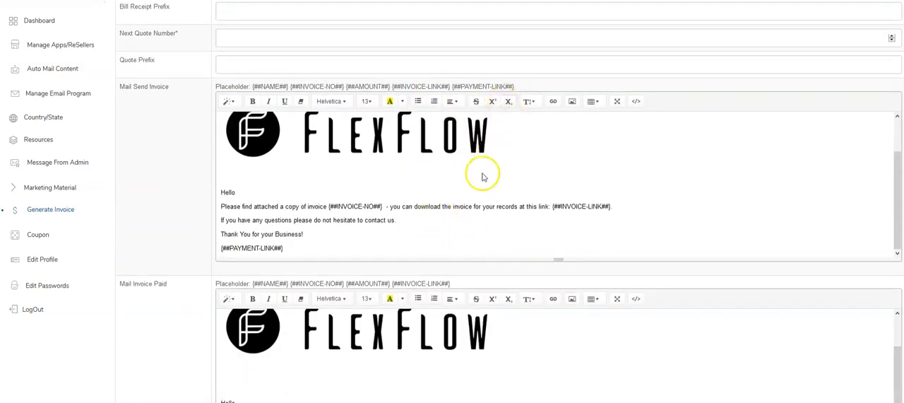
scroll(346, 205, down, 4)
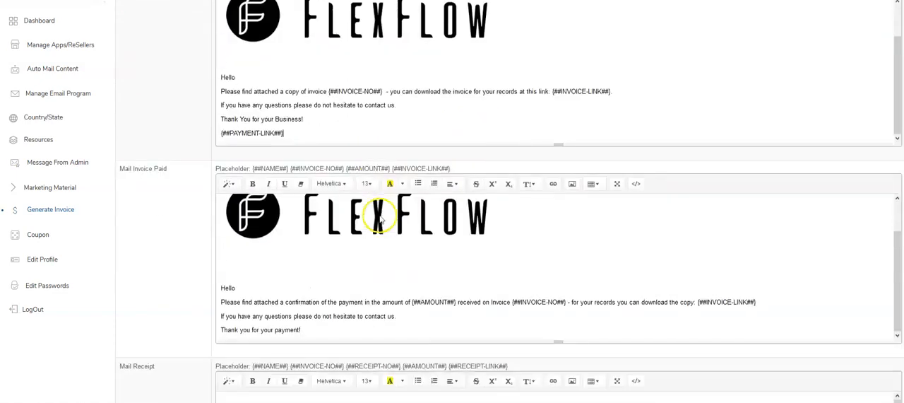
scroll(386, 226, down, 4)
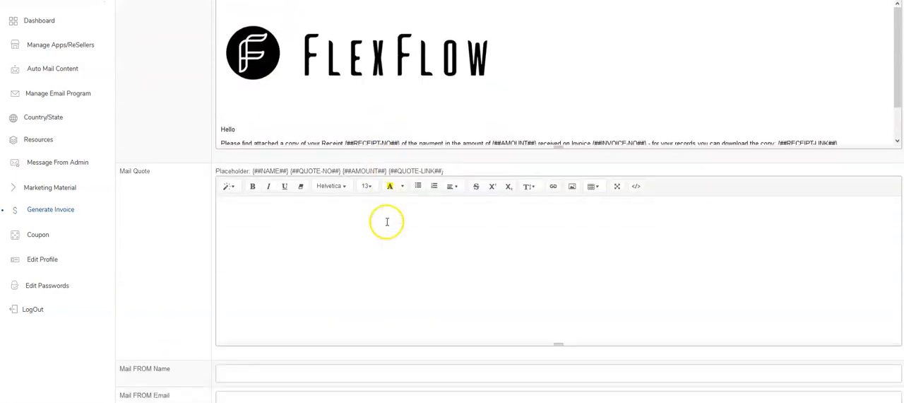
scroll(387, 222, down, 1)
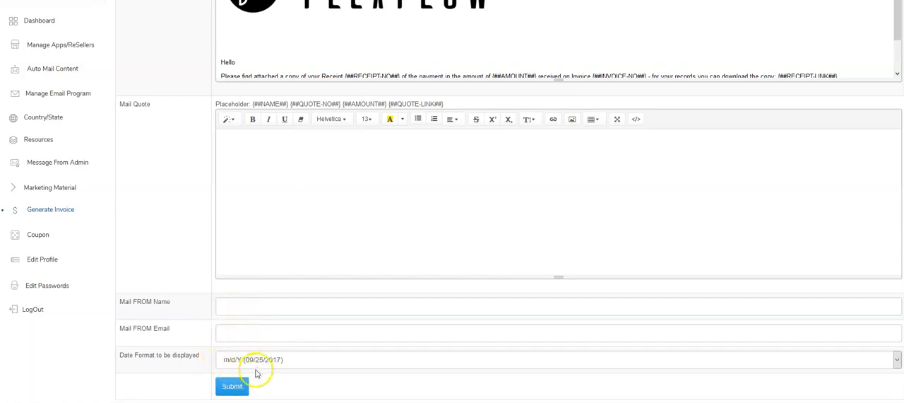
Check the PayPal business email setup and the {##PAYMENT-LINK##} placeholder in the Mail Send Invoice template
scroll(381, 312, up, 15)
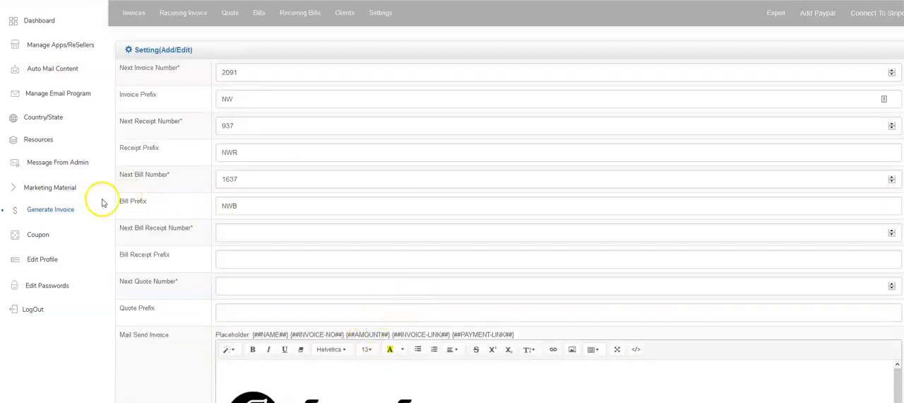
click(817, 15)
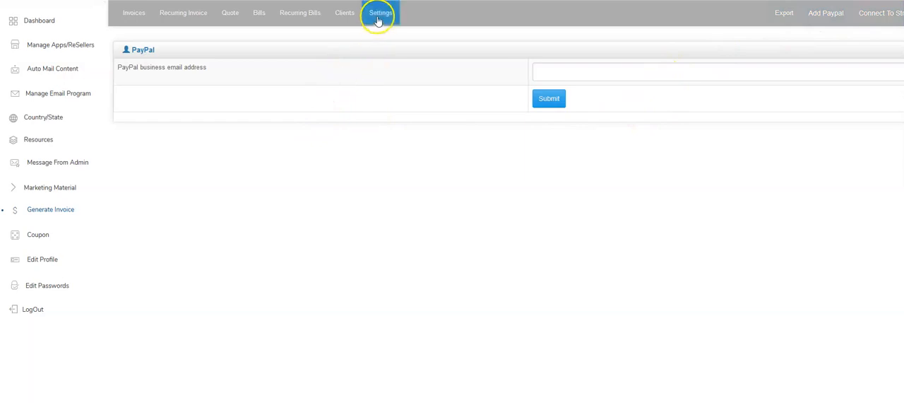
scroll(295, 275, down, 5)
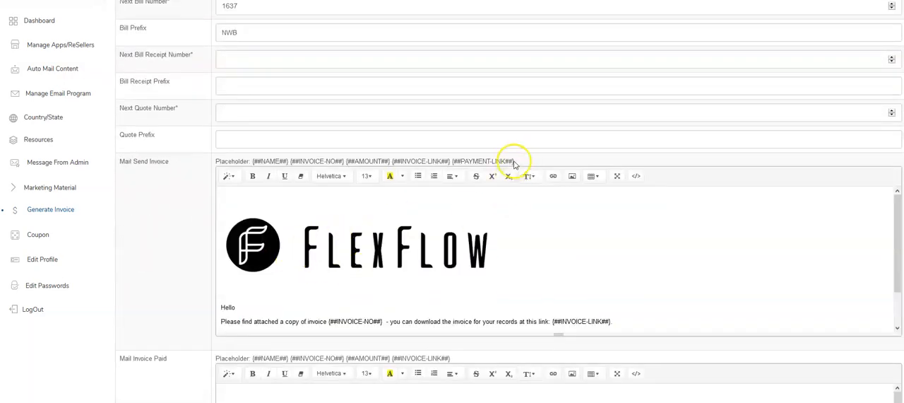
scroll(420, 303, down, 1)
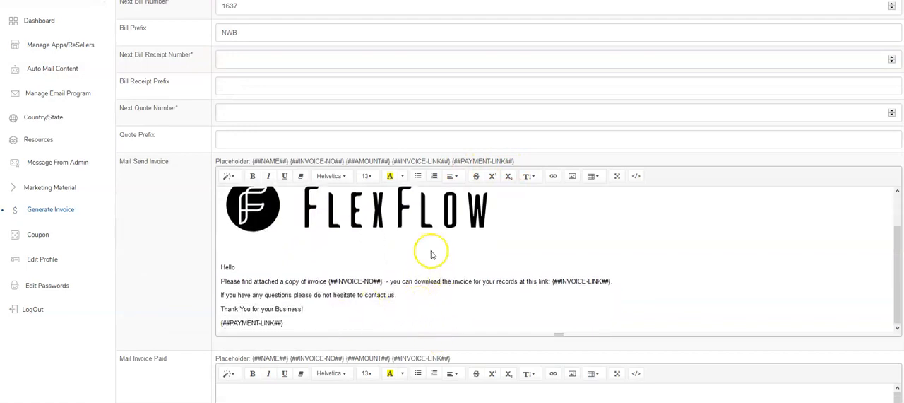
drag(288, 324, 220, 325)
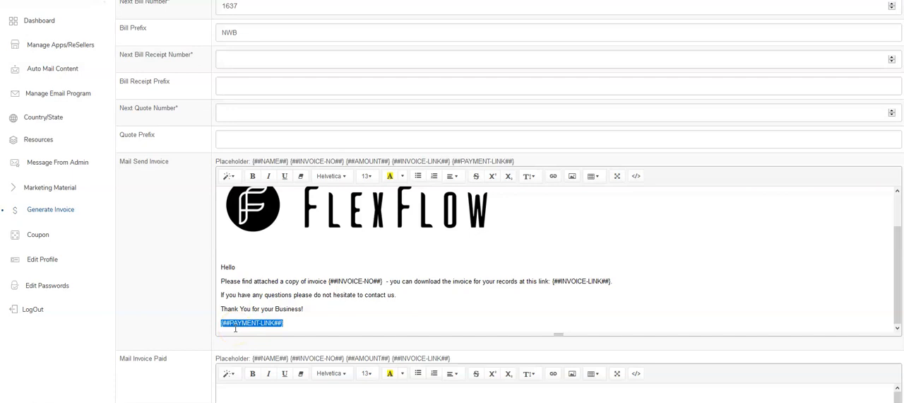
scroll(235, 328, up, 1)
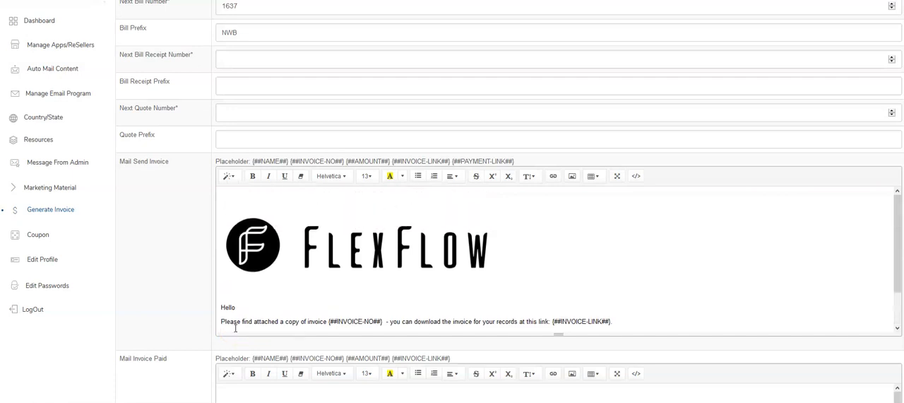
scroll(235, 284, up, 4)
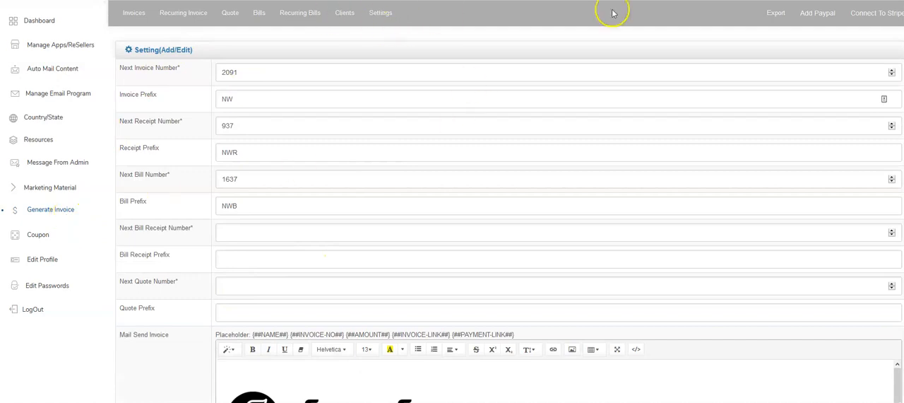
Start a new invoice and choose Demo Client as its client
click(133, 12)
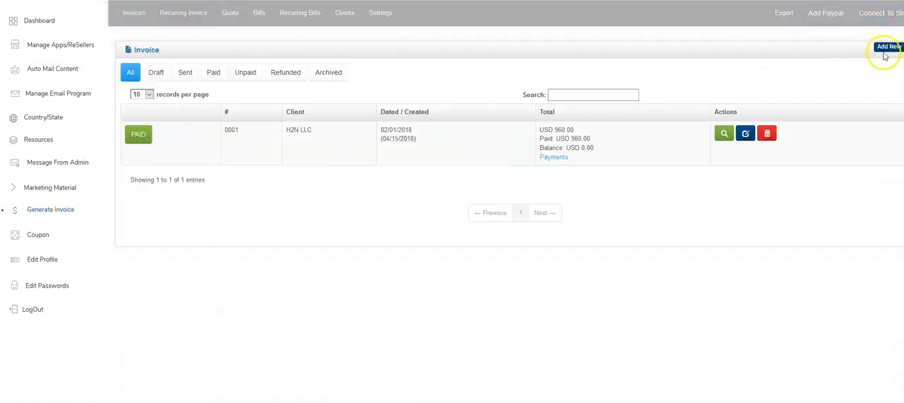
click(889, 47)
click(182, 134)
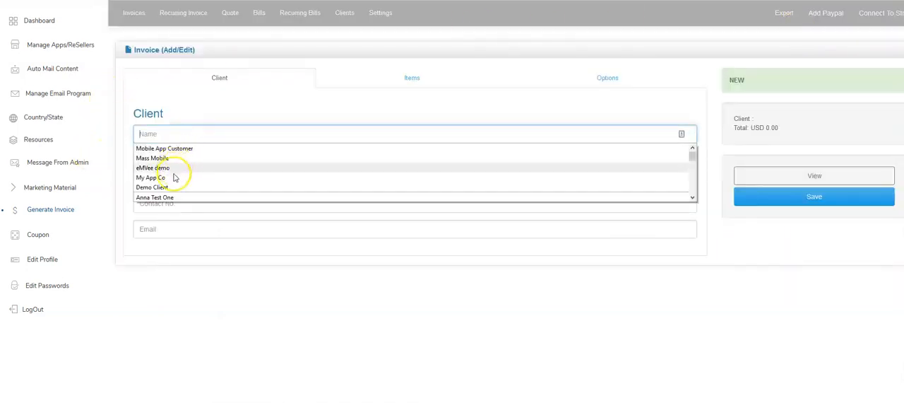
click(177, 188)
click(196, 174)
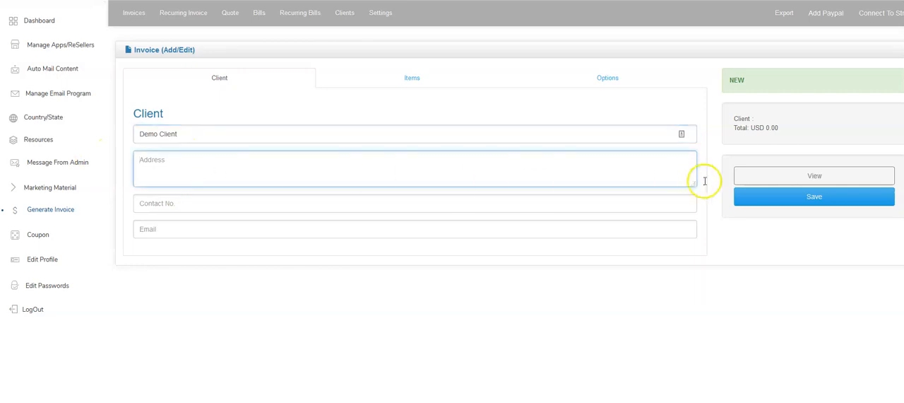
Fill in the client's address, contact number and email on the new invoice, and save it
click(757, 196)
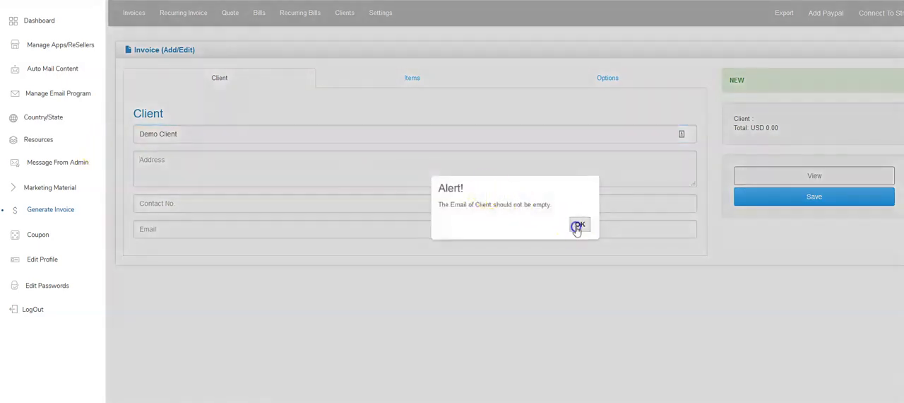
click(577, 224)
click(162, 174)
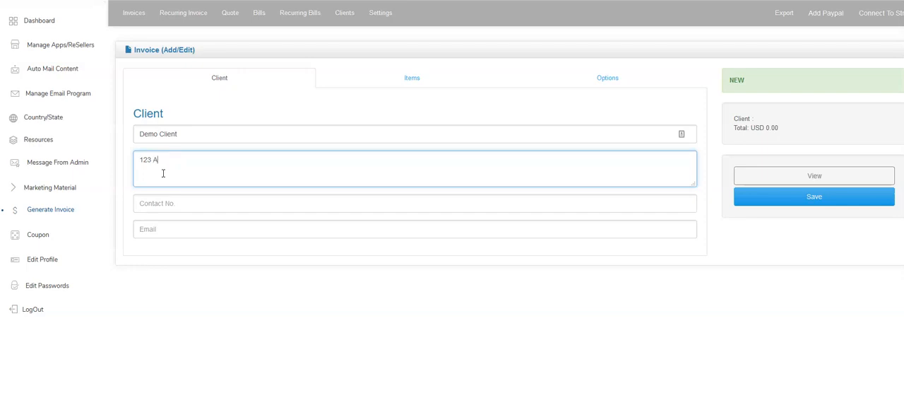
key(Tab)
text(111)
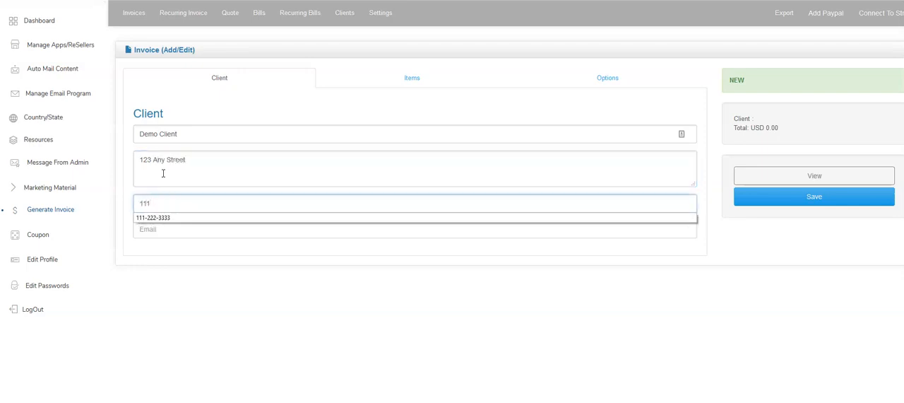
key(Down)
key(Tab)
text(info)
key(Down)
key(Down)
key(Tab)
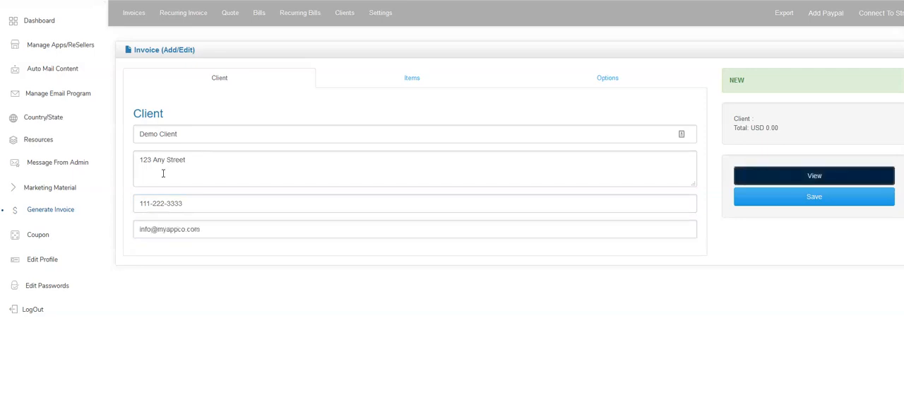
click(801, 200)
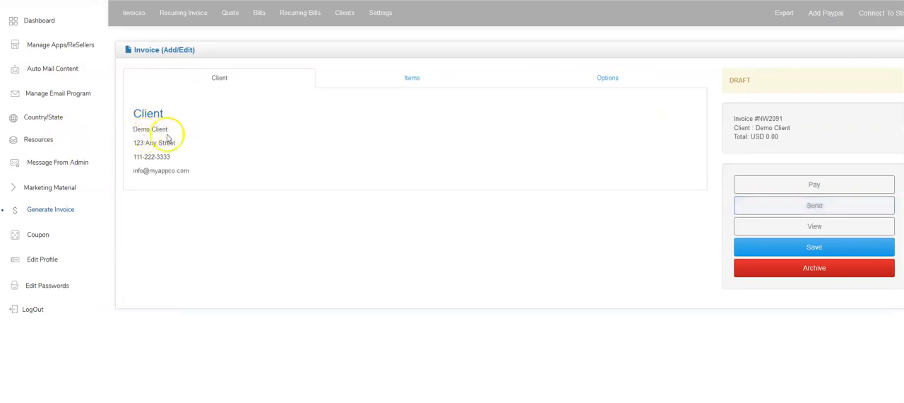
Add a Custom Mobile App item at USD 1500 with quantity 1 to the invoice, and save it
click(405, 76)
click(256, 137)
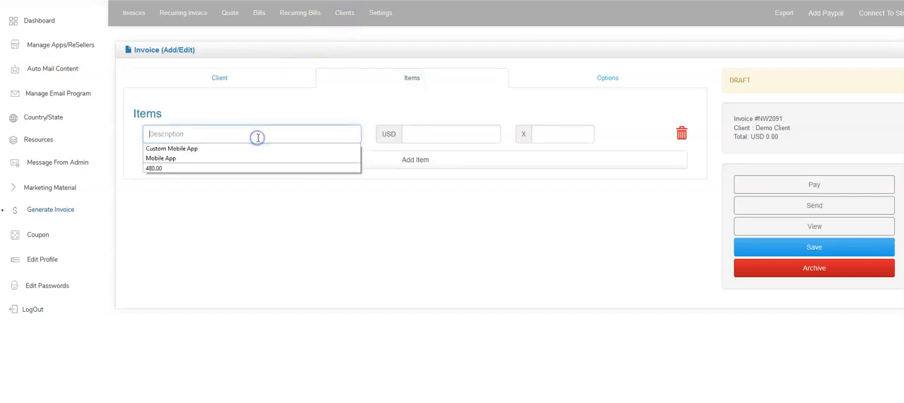
click(192, 157)
click(192, 137)
click(191, 148)
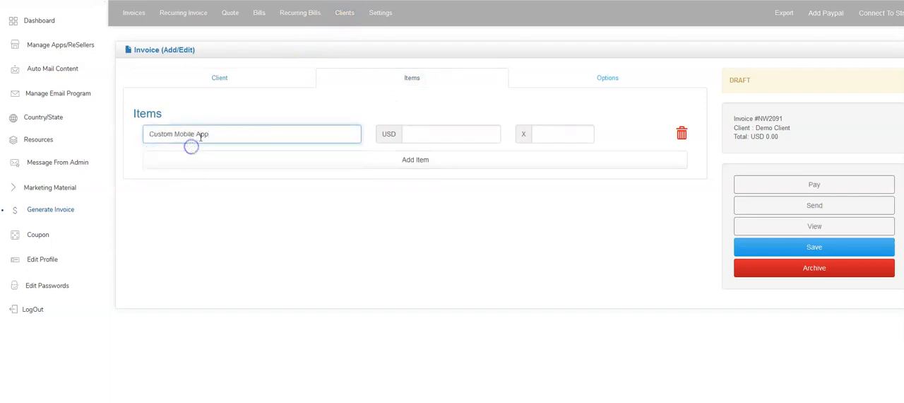
click(427, 130)
text(1500)
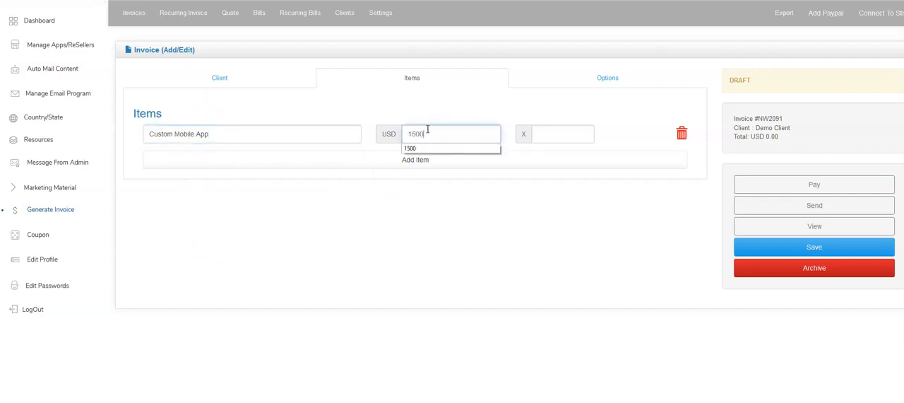
text(1)
click(812, 247)
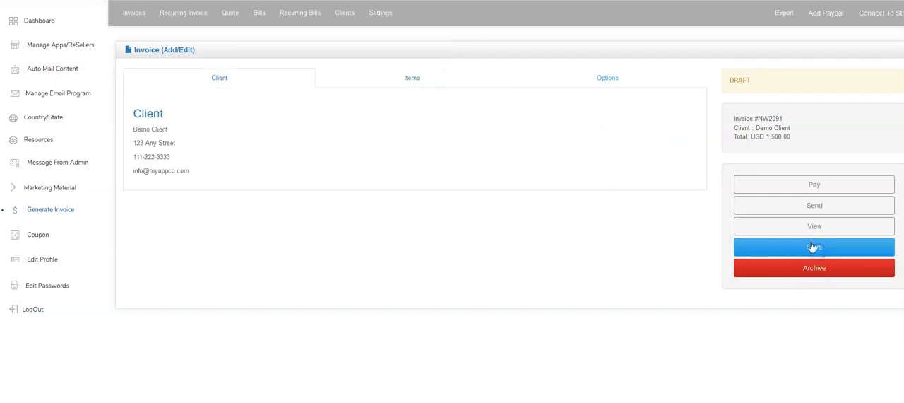
Add a blank second item row to the invoice and delete it
click(418, 79)
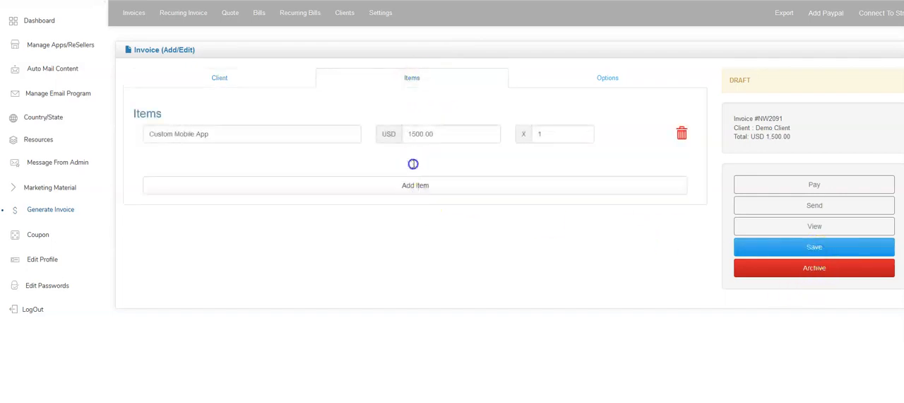
click(415, 185)
click(681, 159)
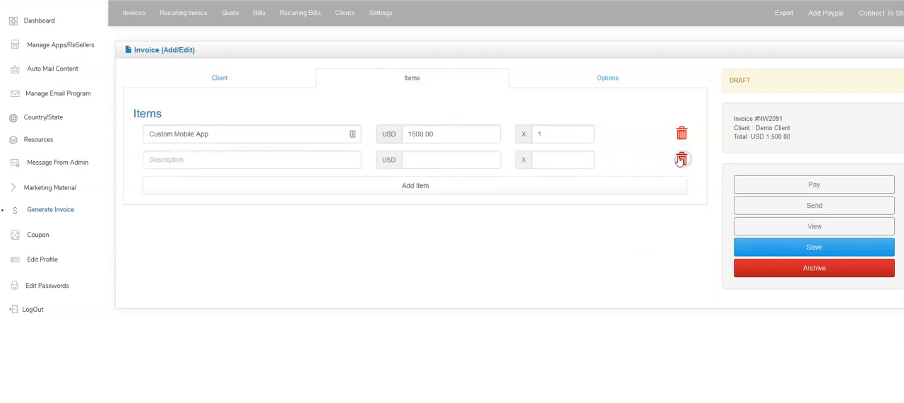
Review the invoice's currency, date, notes and discount options, enlarge the notes area, and save the invoice
click(616, 76)
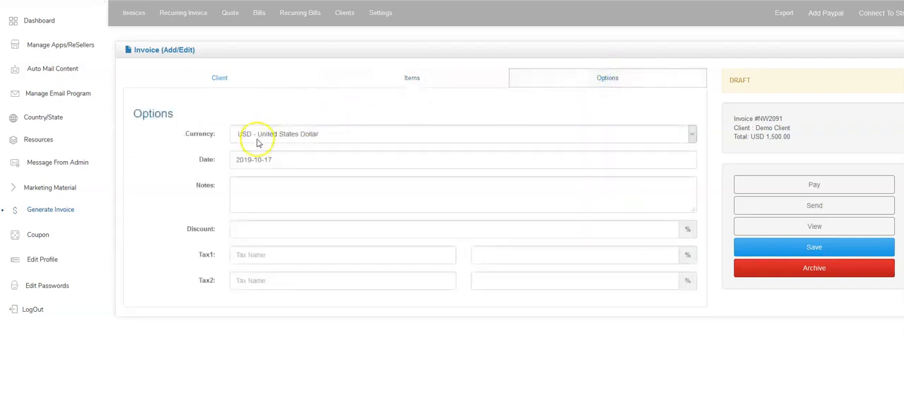
click(237, 136)
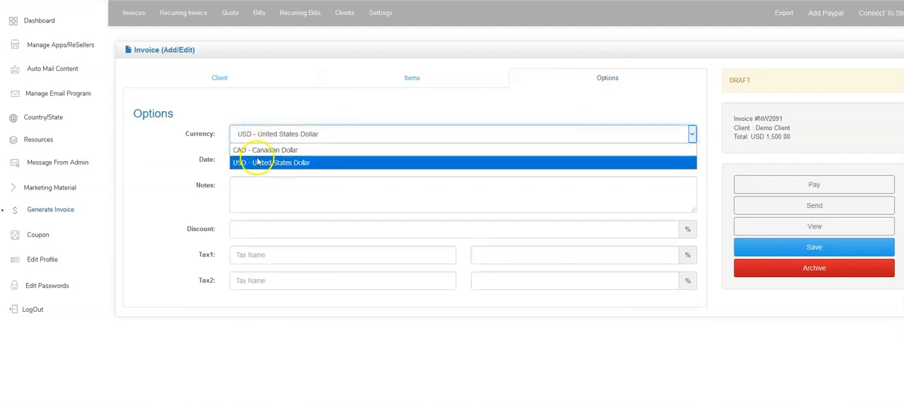
click(206, 138)
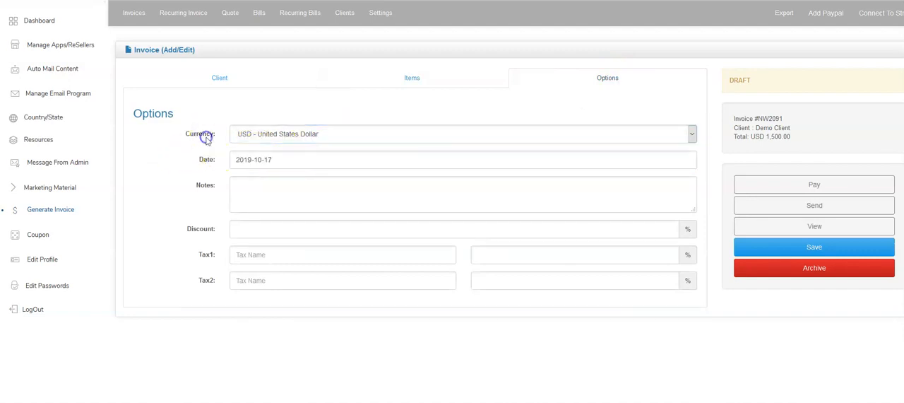
click(260, 159)
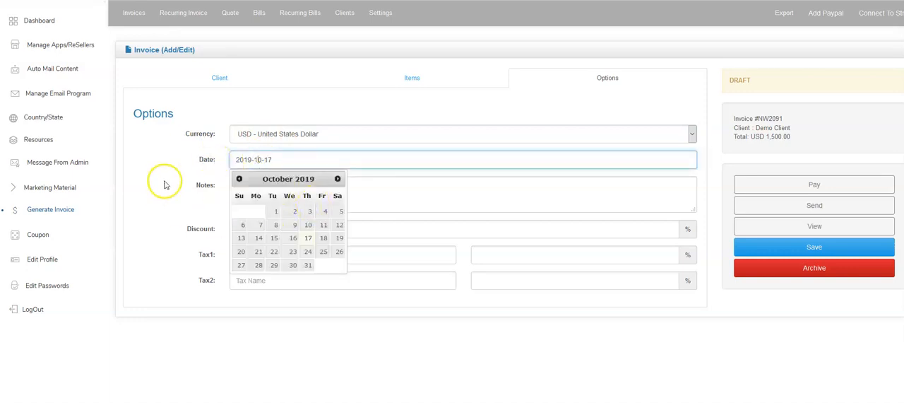
click(392, 189)
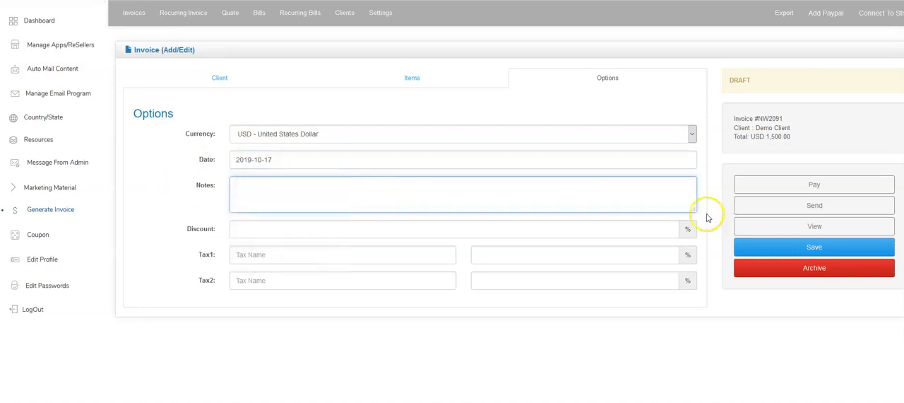
drag(694, 210, 694, 249)
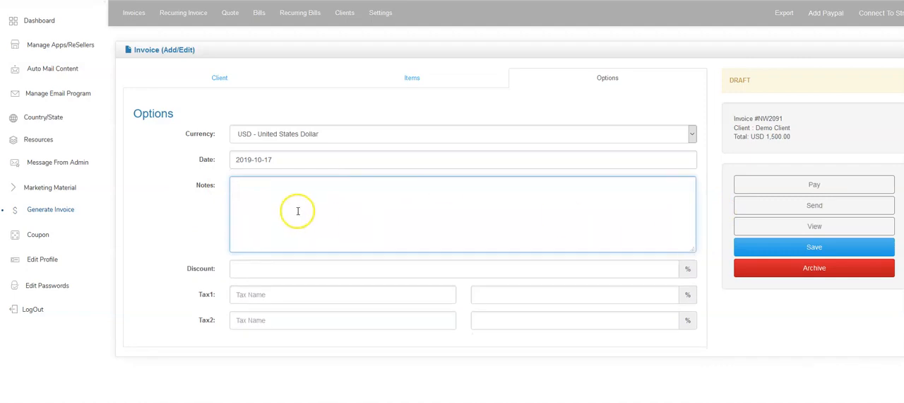
click(277, 268)
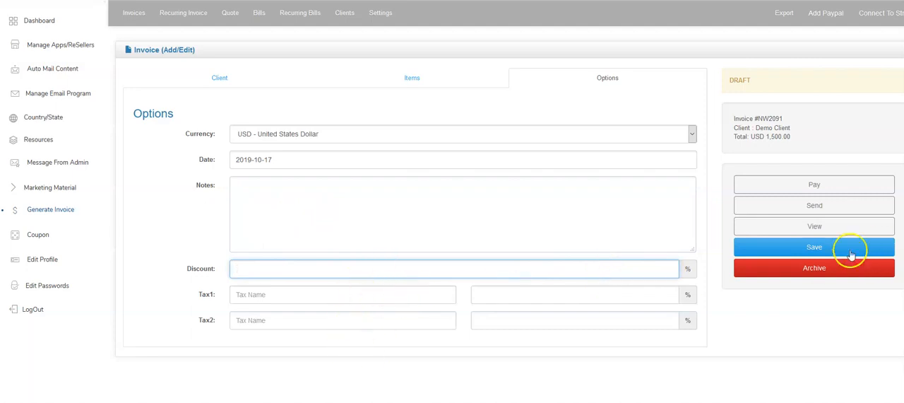
click(808, 246)
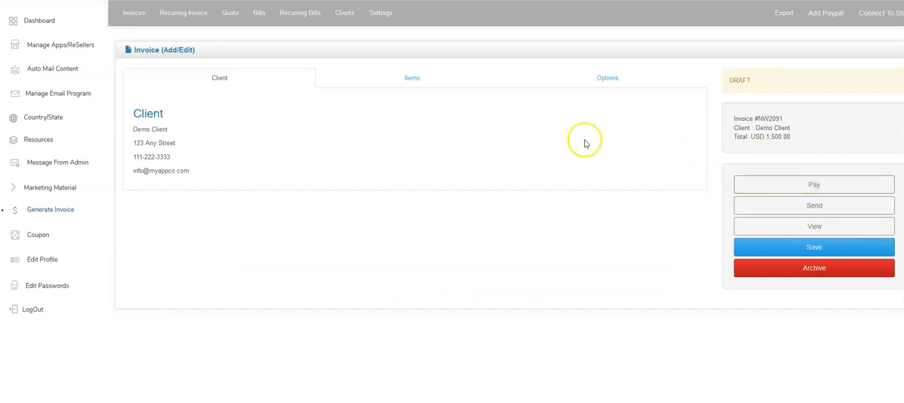
Open the Demo Client draft from the invoice list and send it to the client
click(134, 12)
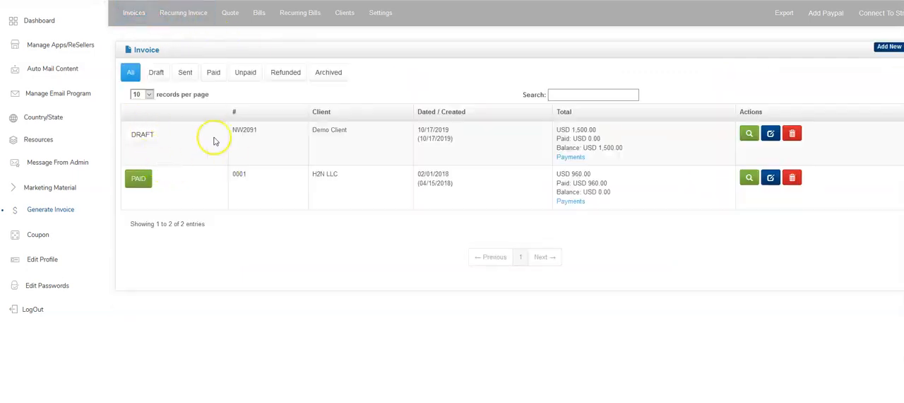
click(771, 135)
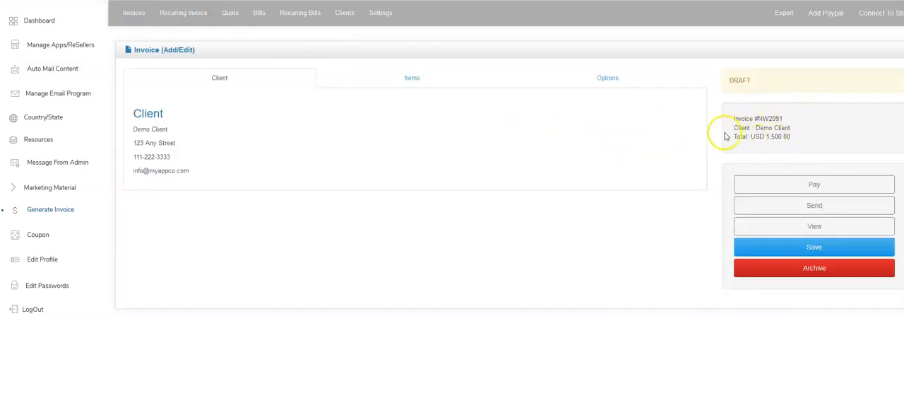
click(797, 211)
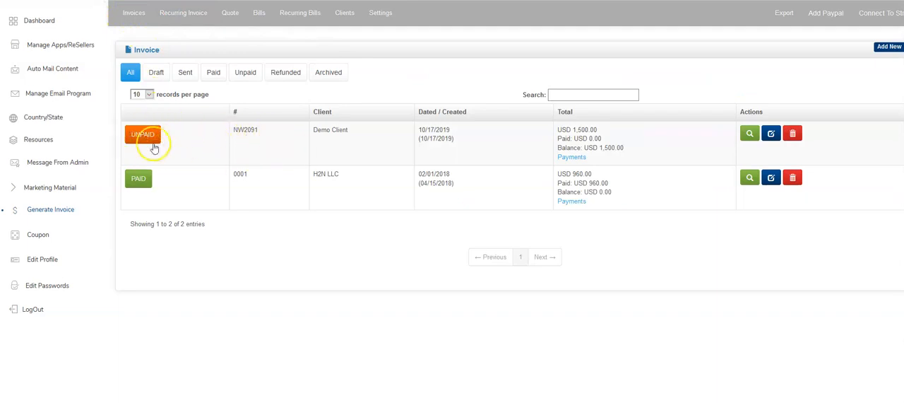
View the invoice list filtered by Sent, Paid, Unpaid, Refunded and Archived, and return to all invoices
click(185, 73)
click(214, 73)
click(238, 75)
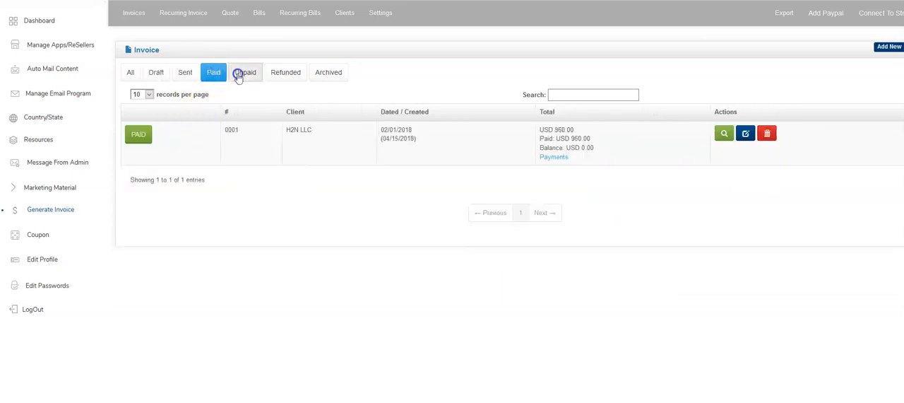
click(290, 72)
click(328, 72)
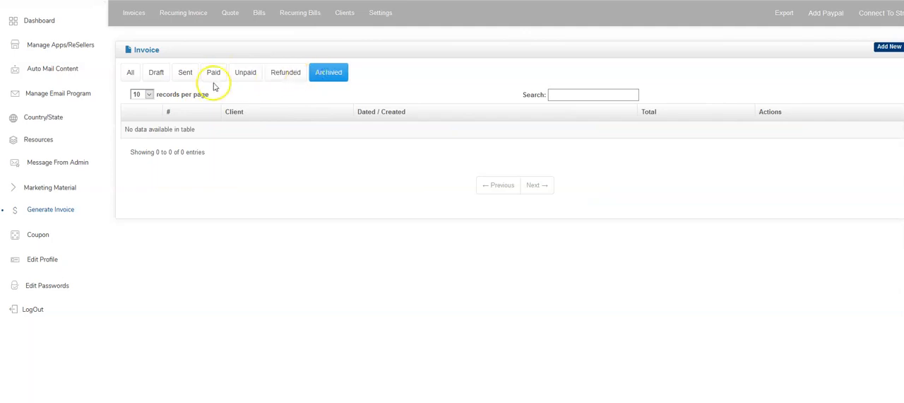
click(133, 74)
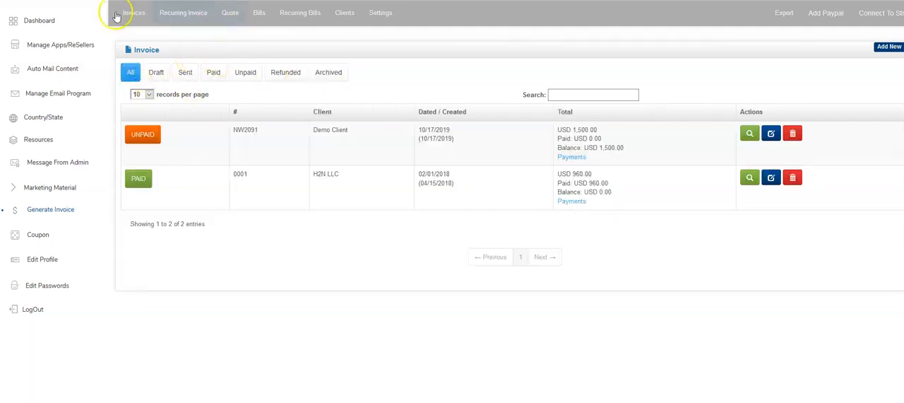
Create a new recurring invoice for the existing Demo Client and save it
click(182, 20)
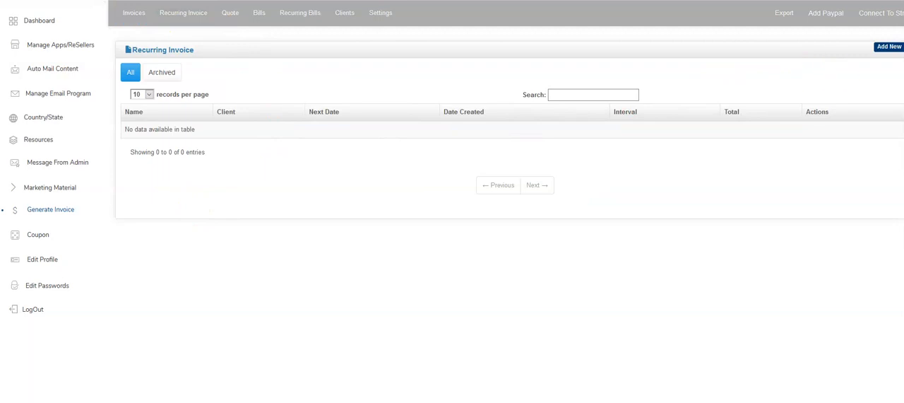
click(889, 54)
click(204, 135)
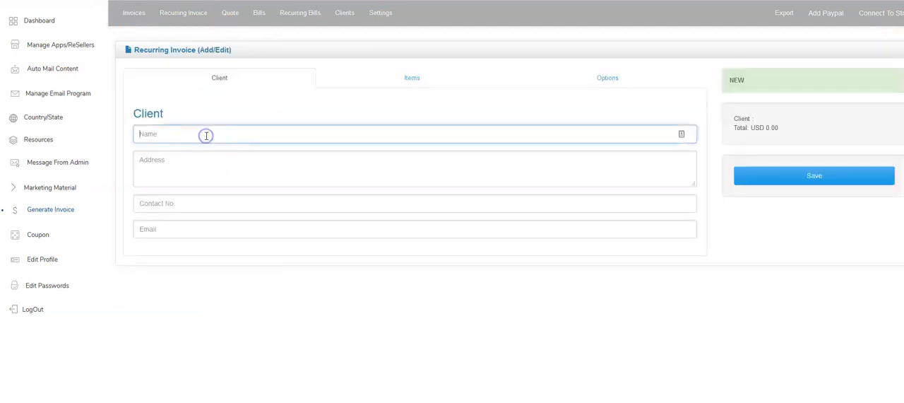
click(185, 183)
click(192, 139)
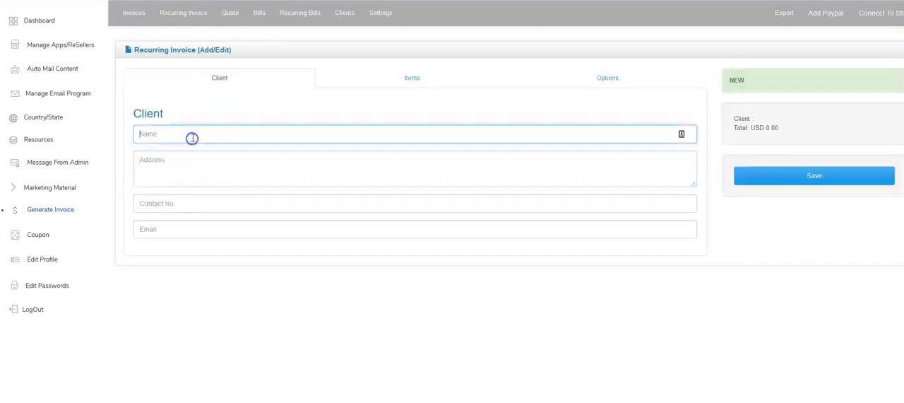
click(206, 186)
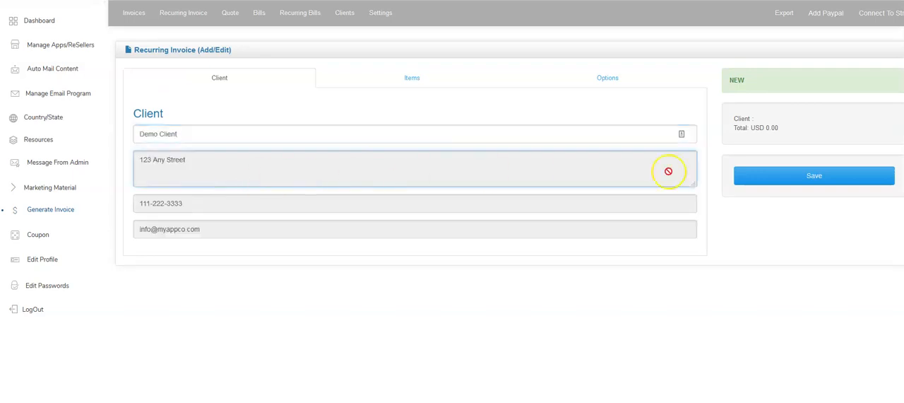
click(743, 182)
Add a Monthly Fee item at USD 100 with quantity 1 to the recurring invoice, and save it
click(414, 82)
click(196, 135)
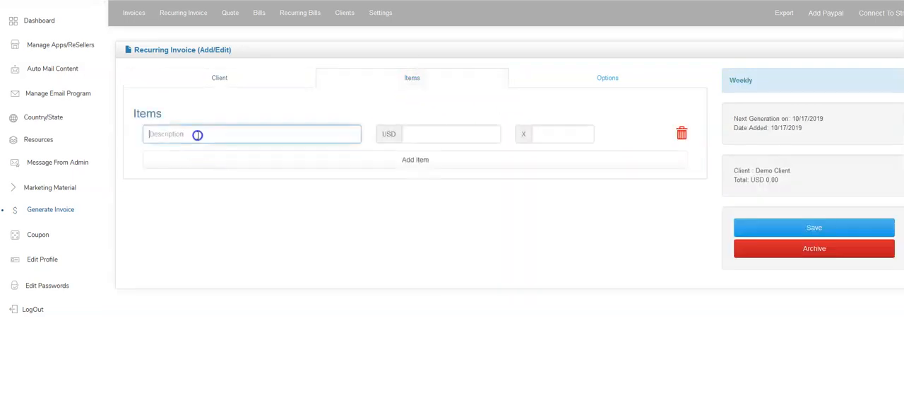
text(Monthly Fee)
key(Tab)
text(100)
key(Tab)
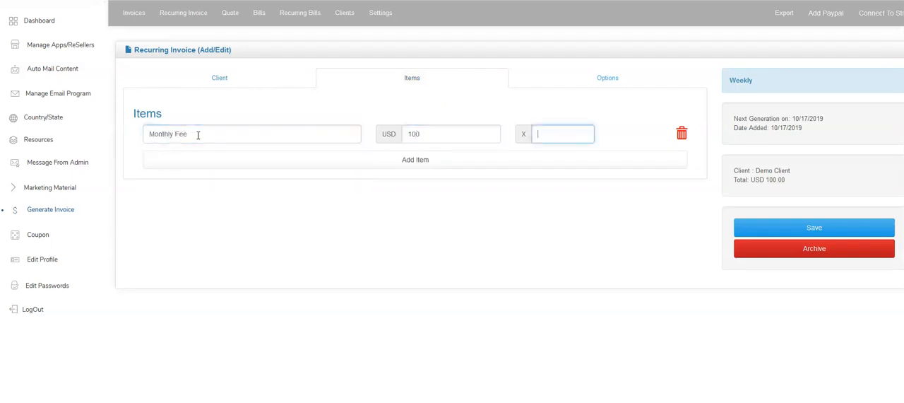
key(Tab)
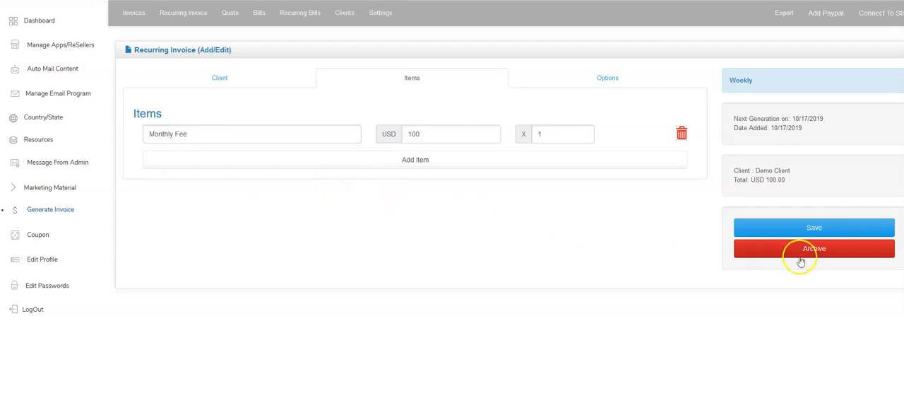
click(811, 231)
Name the recurring invoice Demo Client, set its interval to Monthly, enable Auto Send Mail, and save it
click(591, 84)
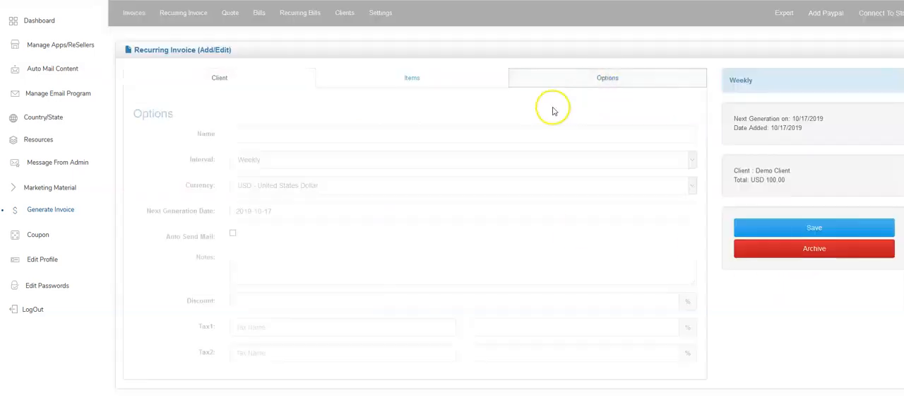
click(242, 133)
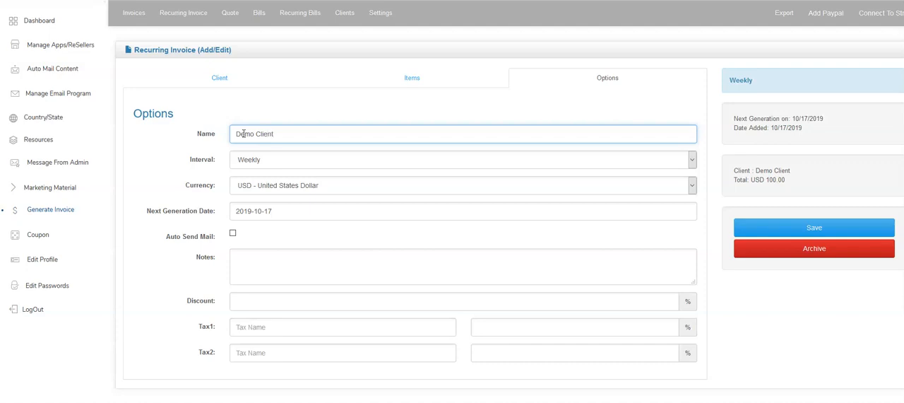
click(269, 168)
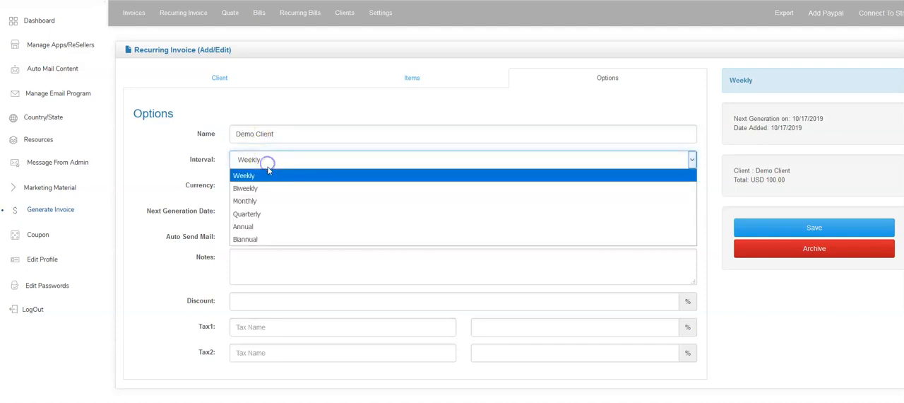
click(267, 202)
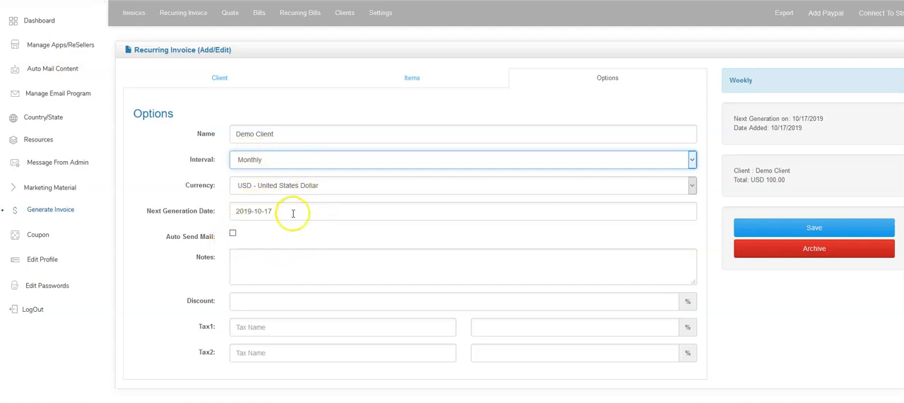
click(232, 235)
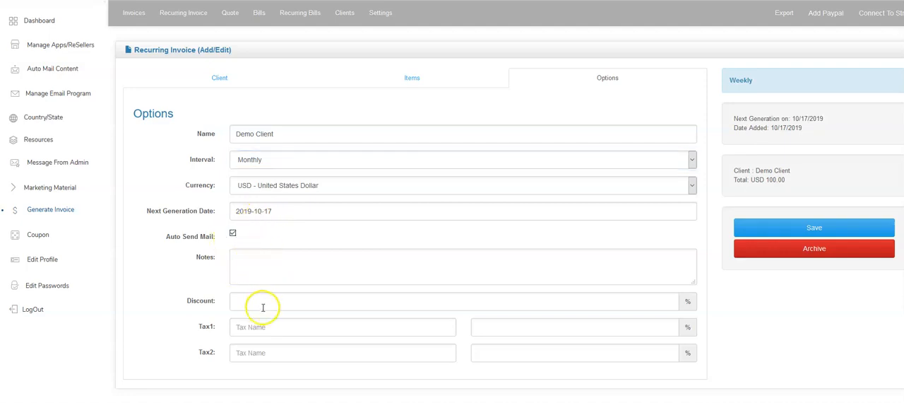
click(775, 238)
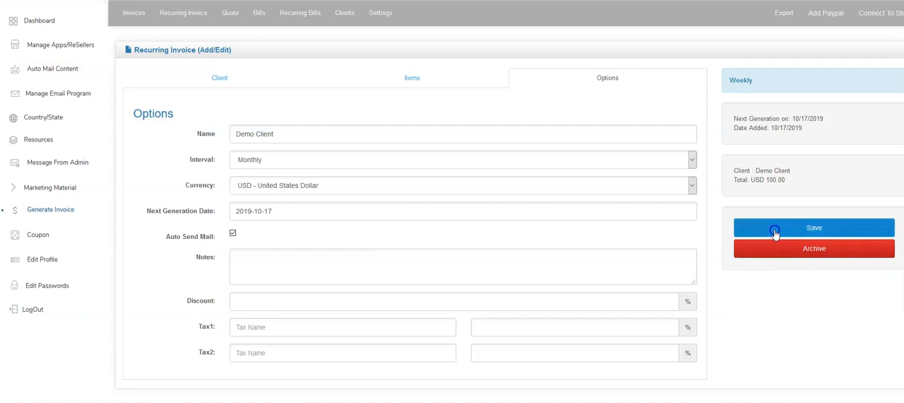
View the recurring invoice list, and look through the bills, recurring bills and clients lists
click(177, 20)
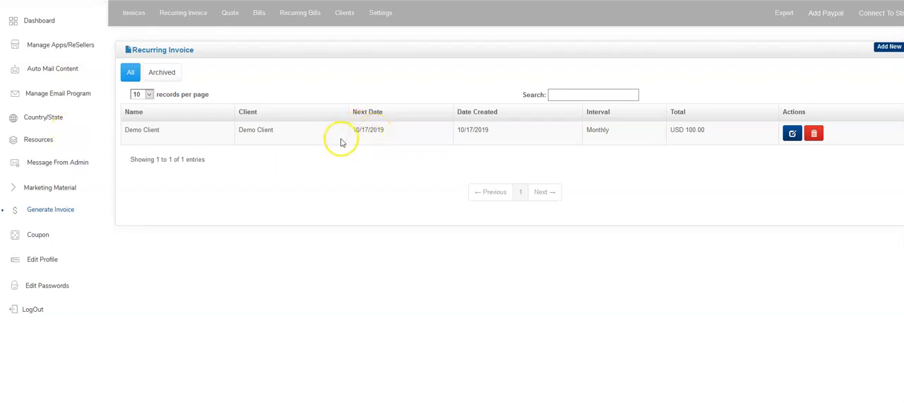
click(257, 13)
click(302, 16)
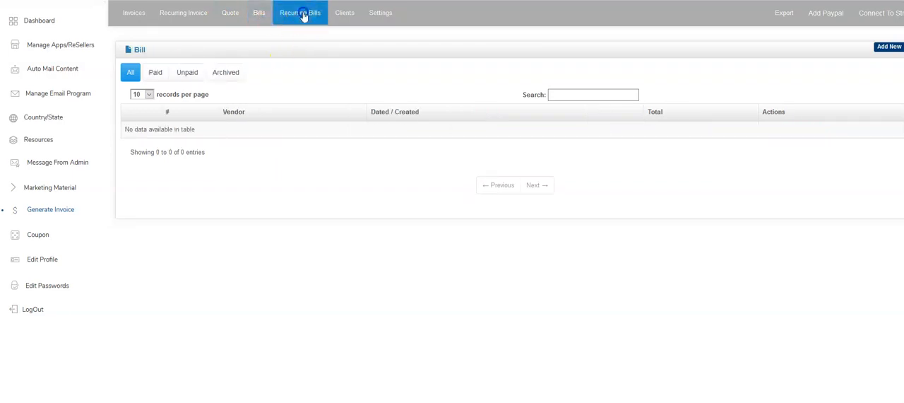
click(346, 13)
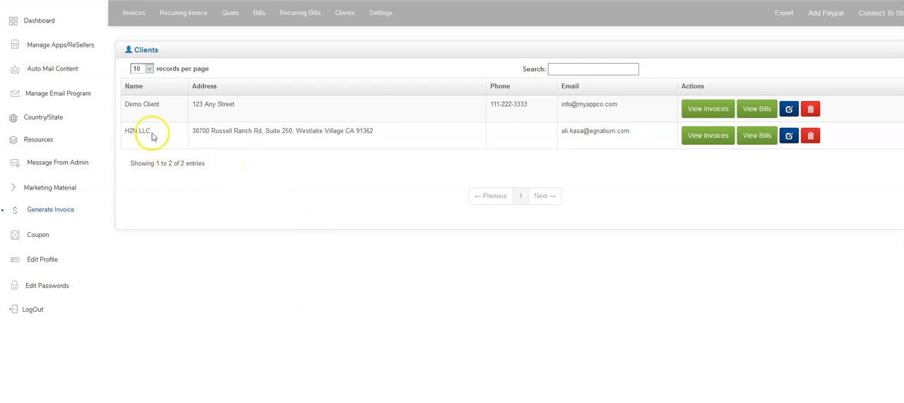
On the dashboard, display the Payments Received report for the last 12 months in the main chart
click(35, 20)
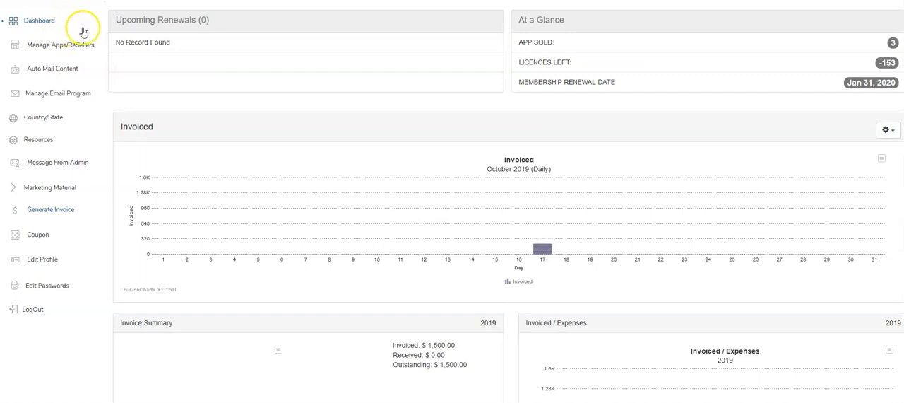
mouse_move(542, 187)
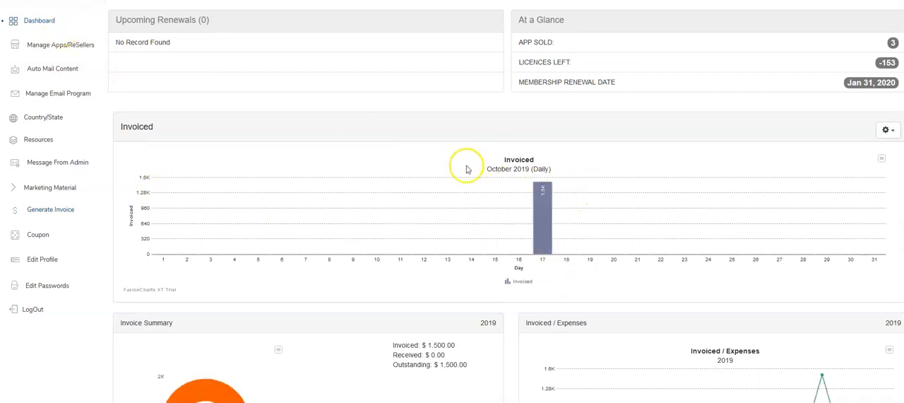
click(895, 134)
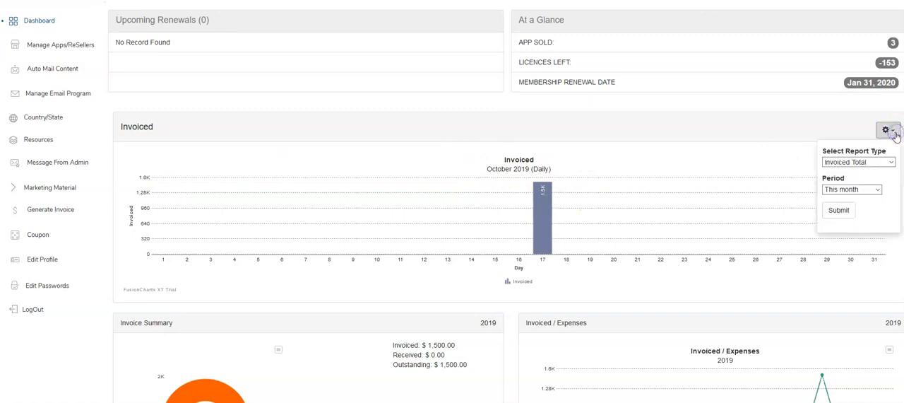
click(864, 190)
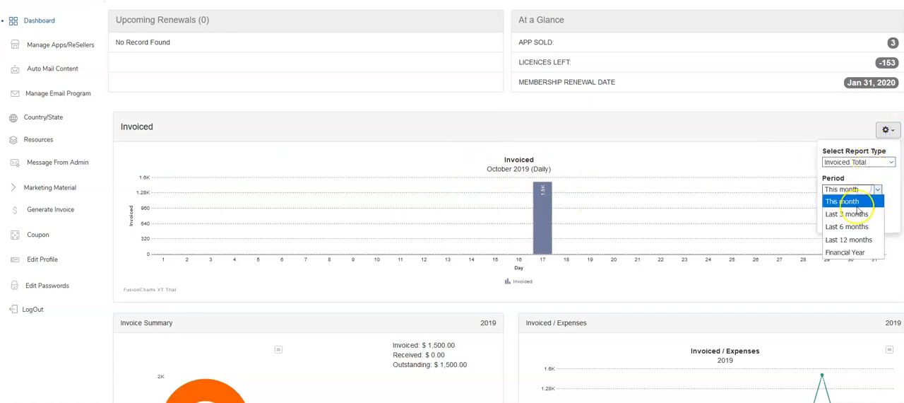
click(851, 239)
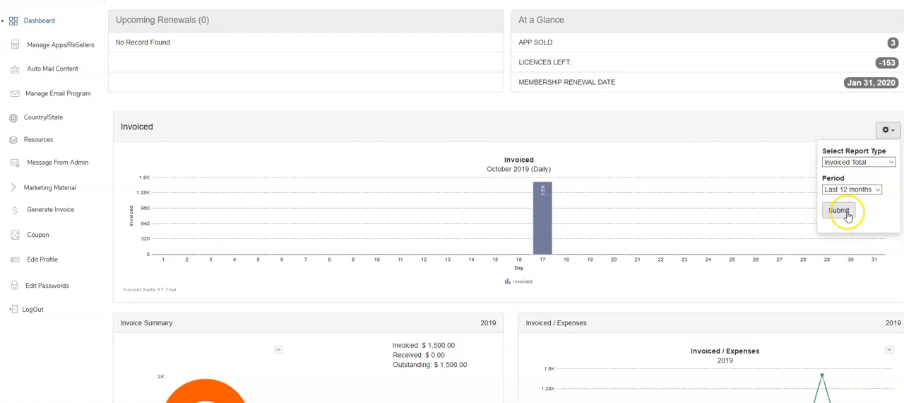
click(872, 161)
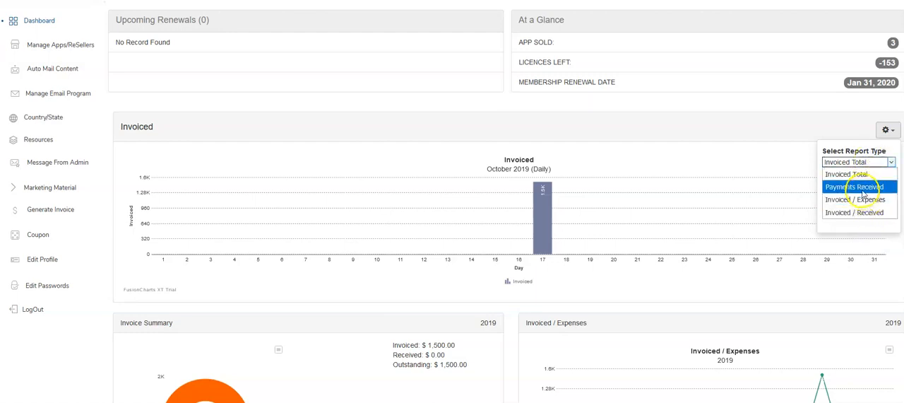
click(855, 186)
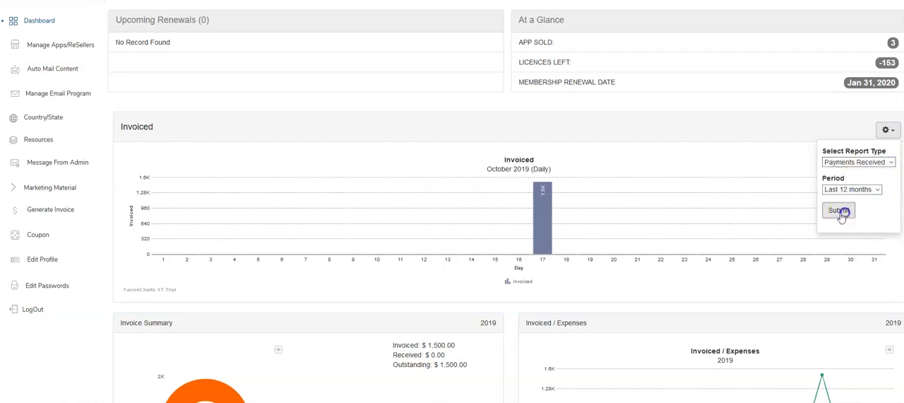
click(786, 209)
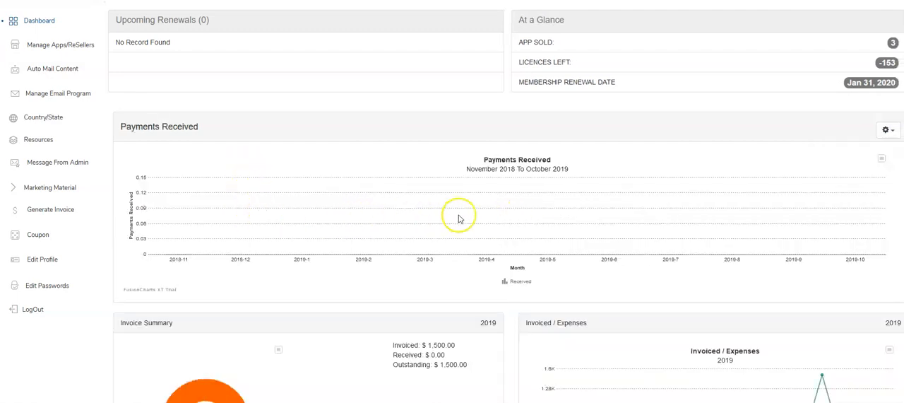
Switch the dashboard chart to the Invoiced Total report for the last 12 months, and review the invoice summary and accounts receivable
click(882, 158)
click(889, 129)
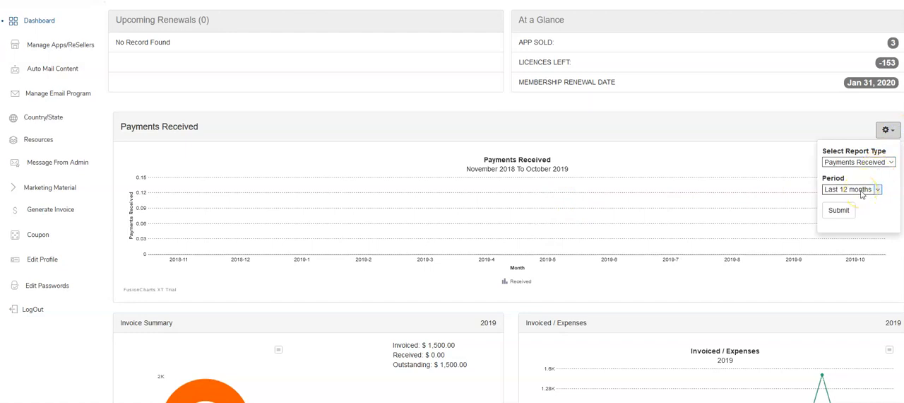
click(862, 192)
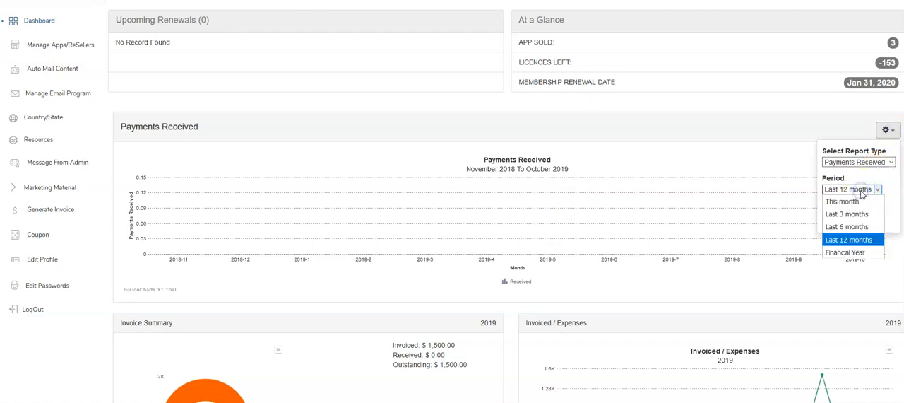
click(855, 162)
click(847, 173)
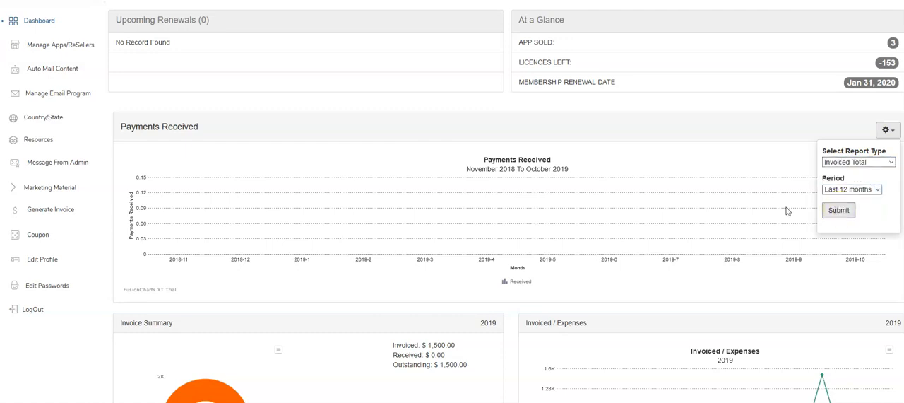
click(784, 210)
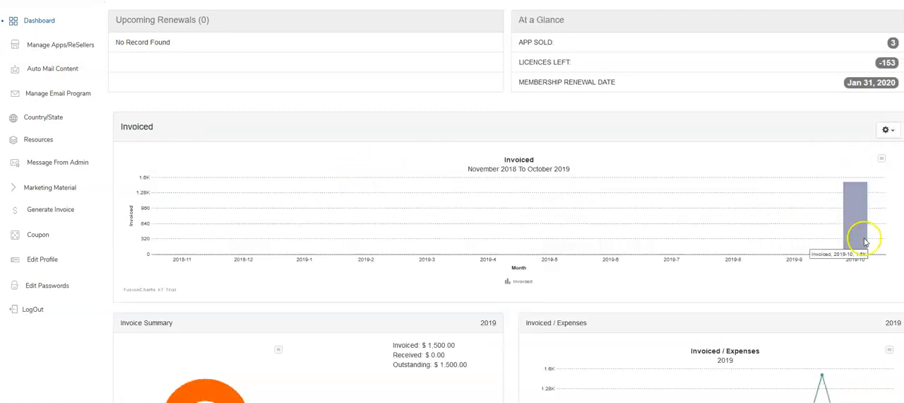
scroll(455, 189, down, 2)
scroll(456, 189, down, 1)
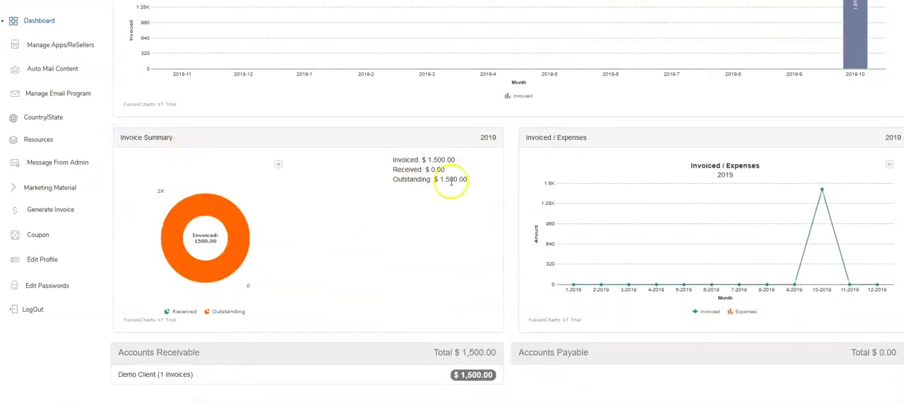